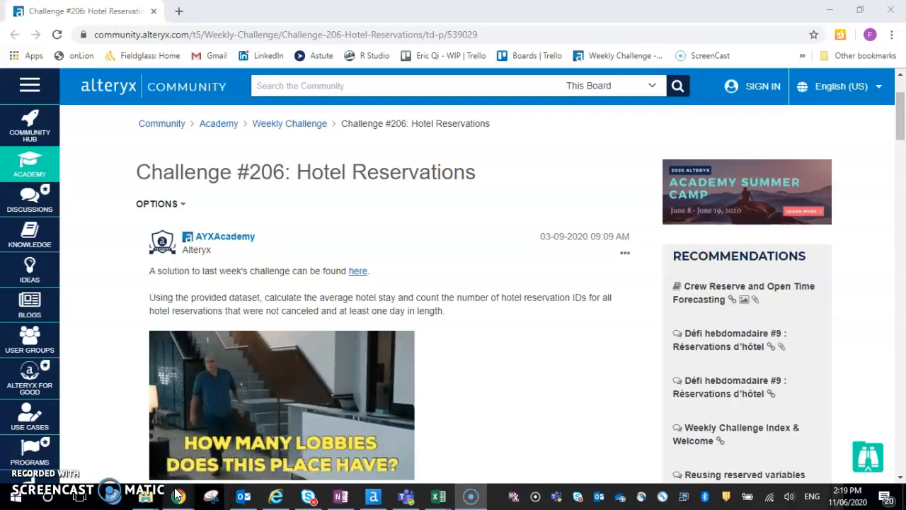
Switch to Alteryx Designer and review the hotel bookings input records, including the reservation status and status date columns.
{"action": "left_click", "coordinate": [373, 495]}
{"action": "scroll", "coordinate": [397, 319], "scroll_direction": "up", "scroll_amount": 1}
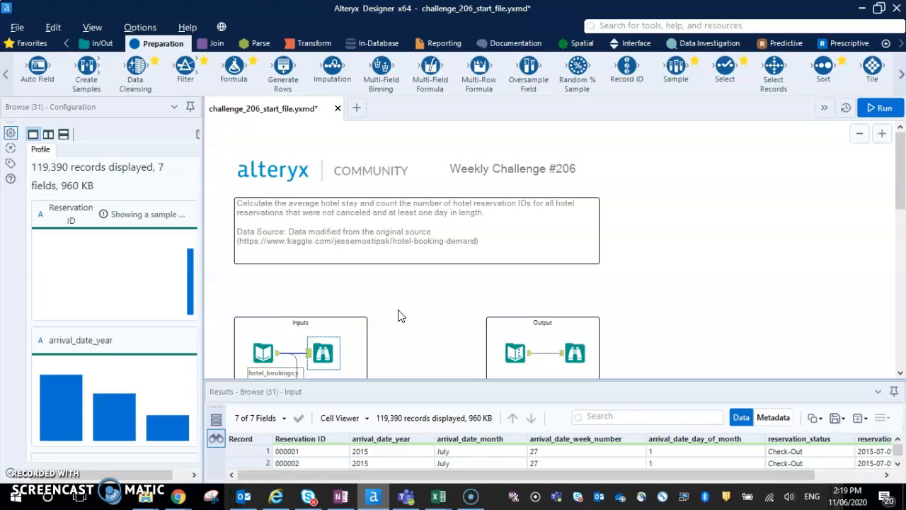
{"action": "scroll", "coordinate": [399, 311], "scroll_direction": "down", "scroll_amount": 1}
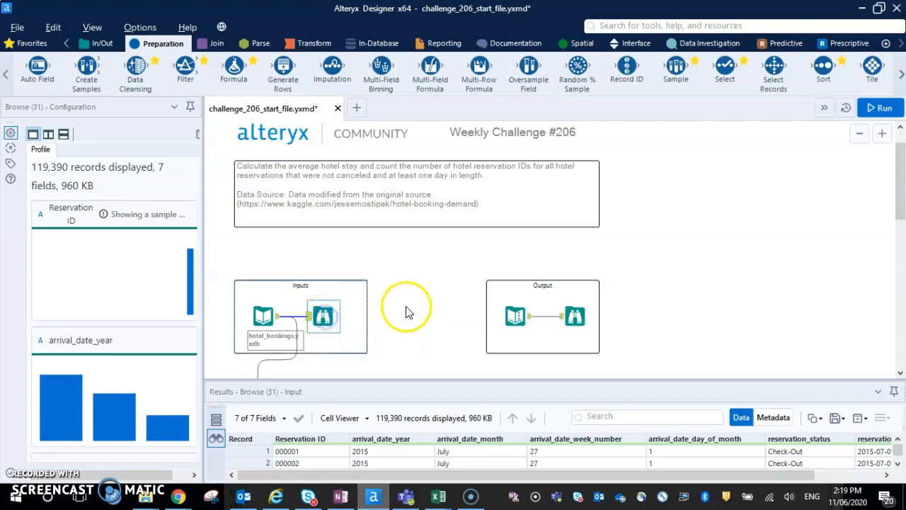
{"action": "scroll", "coordinate": [404, 310], "scroll_direction": "down", "scroll_amount": 1}
{"action": "left_click_drag", "start_coordinate": [468, 385], "coordinate": [480, 280]}
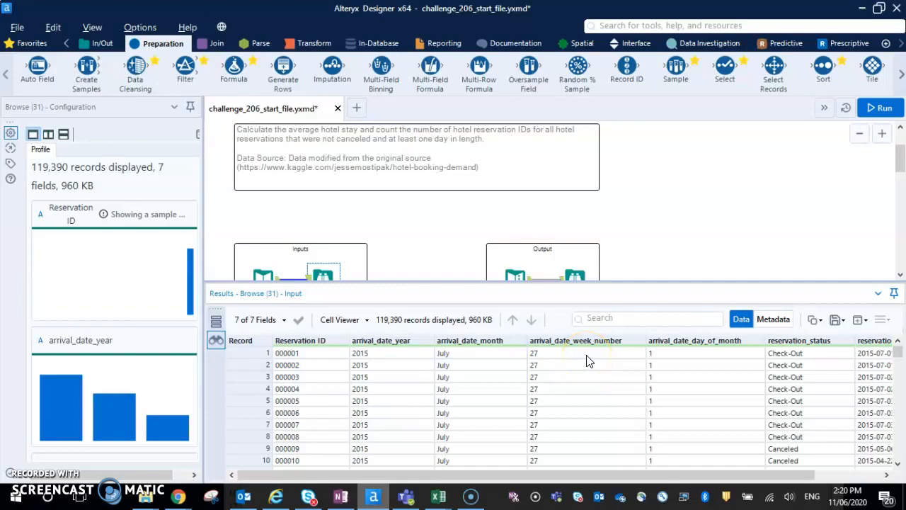
{"action": "left_click_drag", "start_coordinate": [637, 476], "coordinate": [702, 474]}
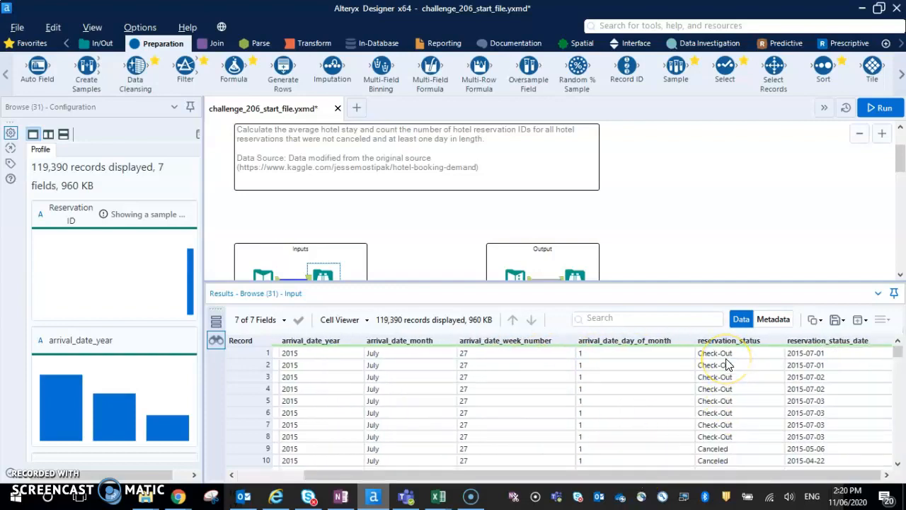
{"action": "left_click_drag", "start_coordinate": [805, 475], "coordinate": [838, 474]}
{"action": "left_click_drag", "start_coordinate": [796, 474], "coordinate": [688, 480]}
Examine the expected output's month, average length of stay and number of reservations columns.
{"action": "left_click", "coordinate": [581, 275]}
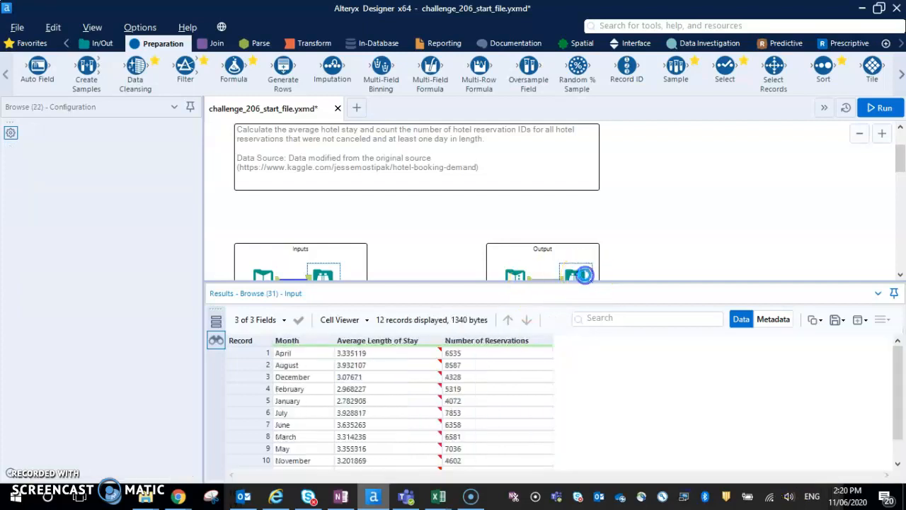
{"action": "left_click", "coordinate": [287, 356]}
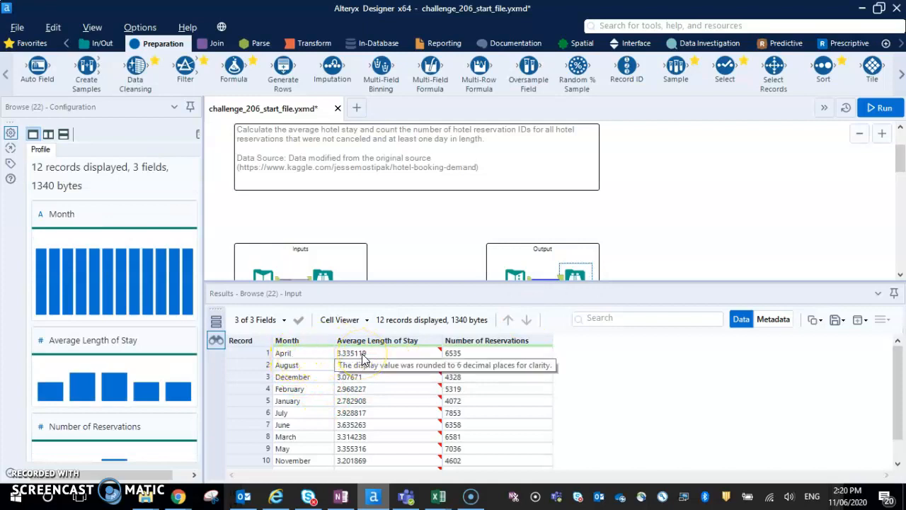
{"action": "left_click", "coordinate": [470, 372]}
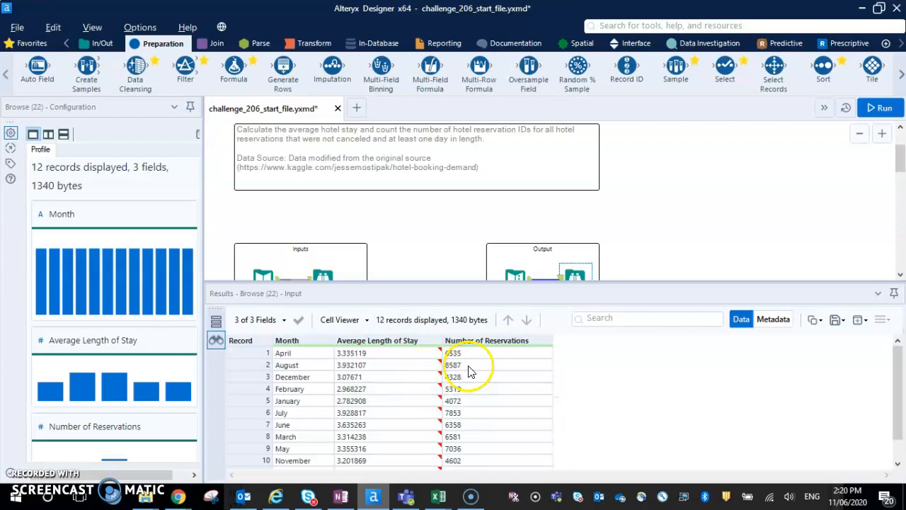
Run the existing challenge workflow with its Select, Formula, Filter and Summarize tools.
{"action": "left_click", "coordinate": [425, 236]}
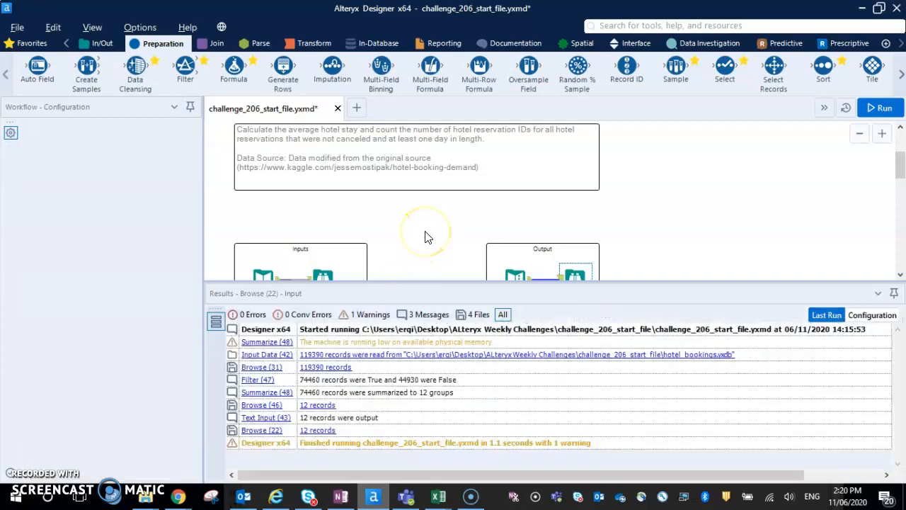
{"action": "scroll", "coordinate": [426, 236], "scroll_direction": "down", "scroll_amount": 1}
{"action": "scroll", "coordinate": [425, 237], "scroll_direction": "down", "scroll_amount": 1}
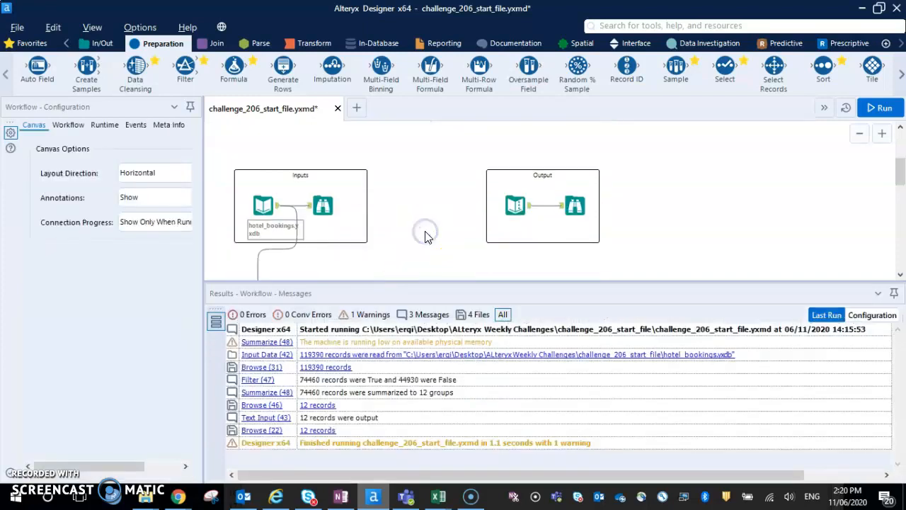
{"action": "scroll", "coordinate": [425, 237], "scroll_direction": "down", "scroll_amount": 1}
{"action": "left_click", "coordinate": [412, 242]}
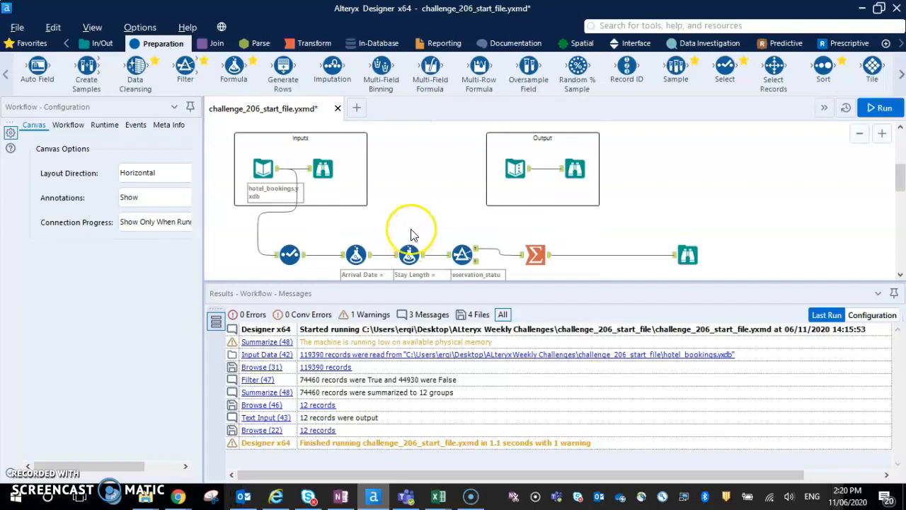
{"action": "left_click", "coordinate": [878, 107]}
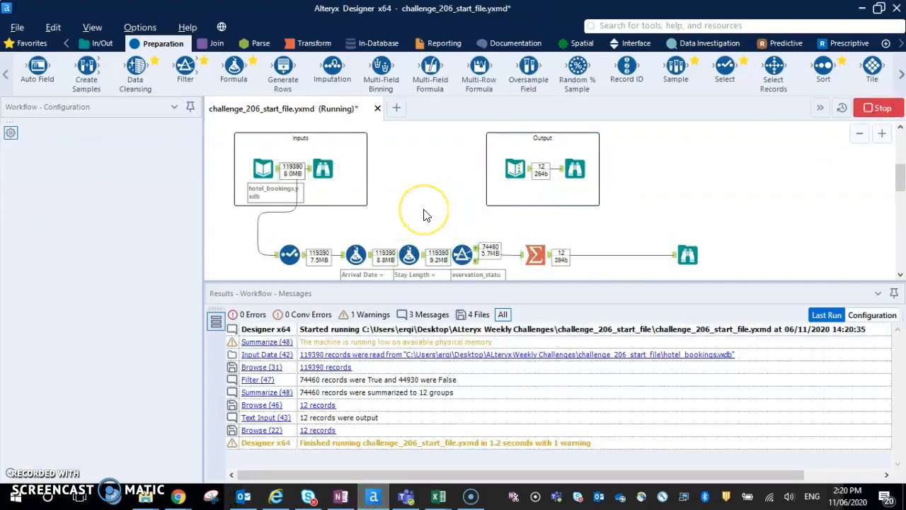
Add a second Select tool below the existing one and connect it to the hotel_bookings.yxdb input.
{"action": "left_click", "coordinate": [289, 254]}
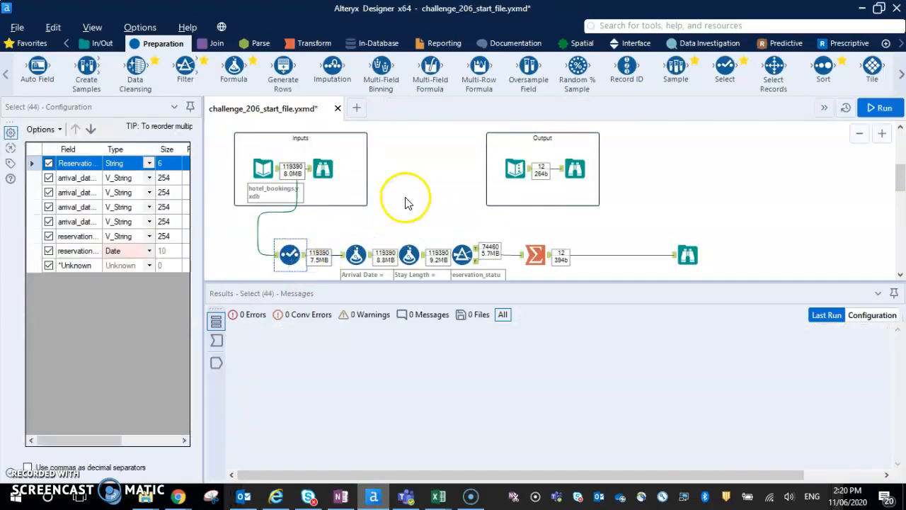
{"action": "scroll", "coordinate": [461, 188], "scroll_direction": "down", "scroll_amount": 1}
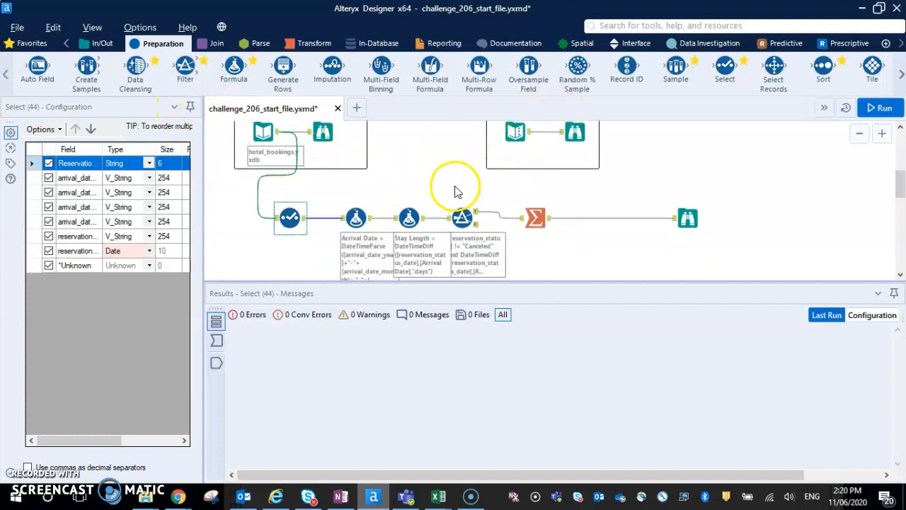
{"action": "left_click_drag", "start_coordinate": [724, 71], "coordinate": [293, 271]}
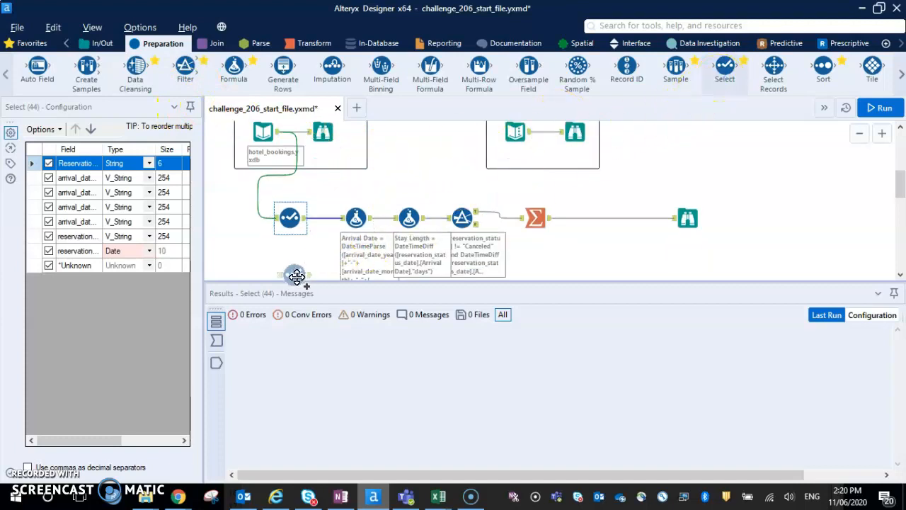
{"action": "left_click_drag", "start_coordinate": [278, 139], "coordinate": [283, 207]}
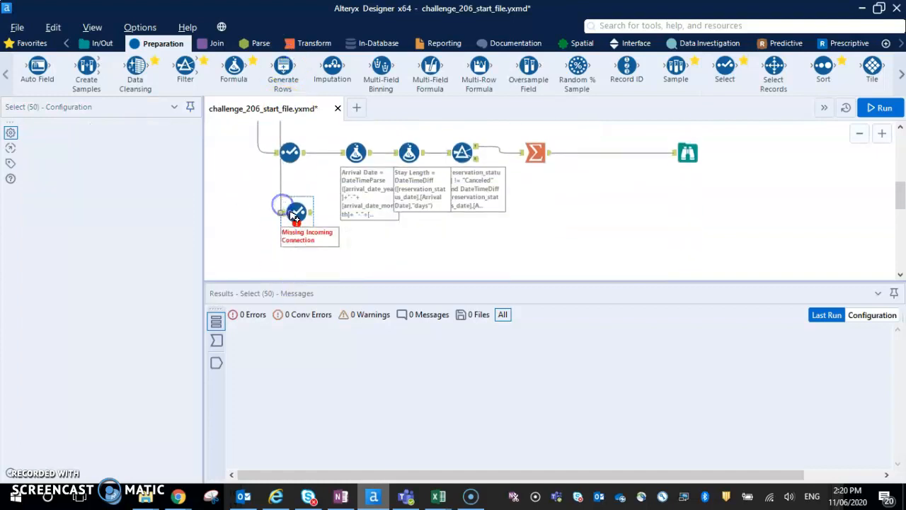
Change the data type of the reservation status date field to Date in the new Select tool.
{"action": "scroll", "coordinate": [301, 230], "scroll_direction": "up", "scroll_amount": 2}
{"action": "left_click", "coordinate": [324, 177]}
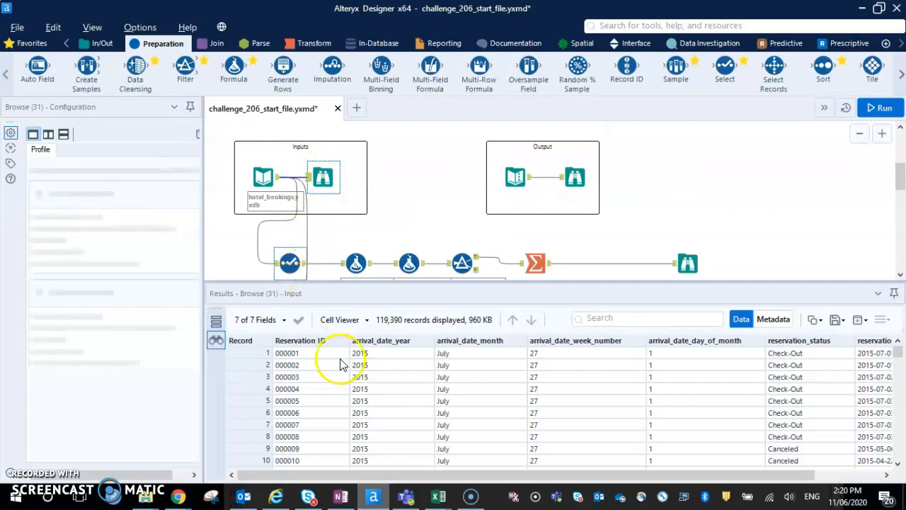
{"action": "left_click", "coordinate": [262, 180]}
{"action": "scroll", "coordinate": [316, 236], "scroll_direction": "down", "scroll_amount": 3}
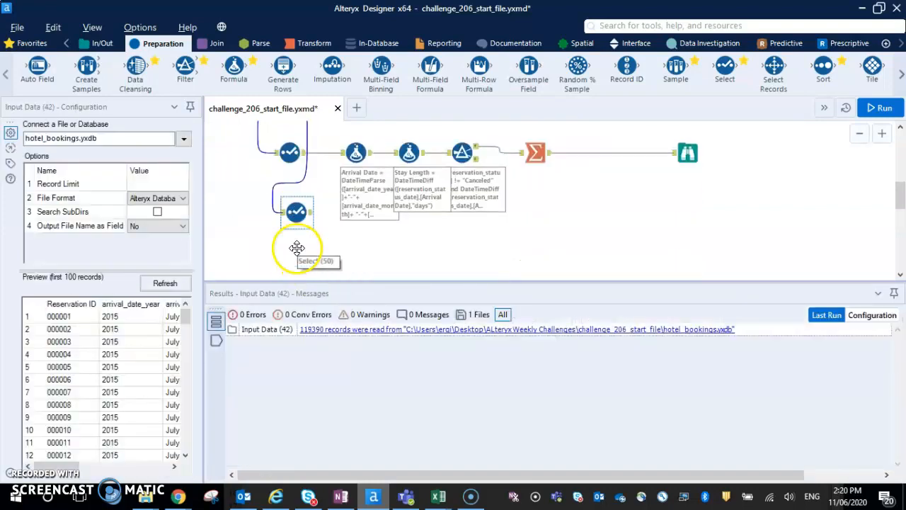
{"action": "left_click", "coordinate": [298, 217]}
{"action": "left_click_drag", "start_coordinate": [103, 148], "coordinate": [136, 148]}
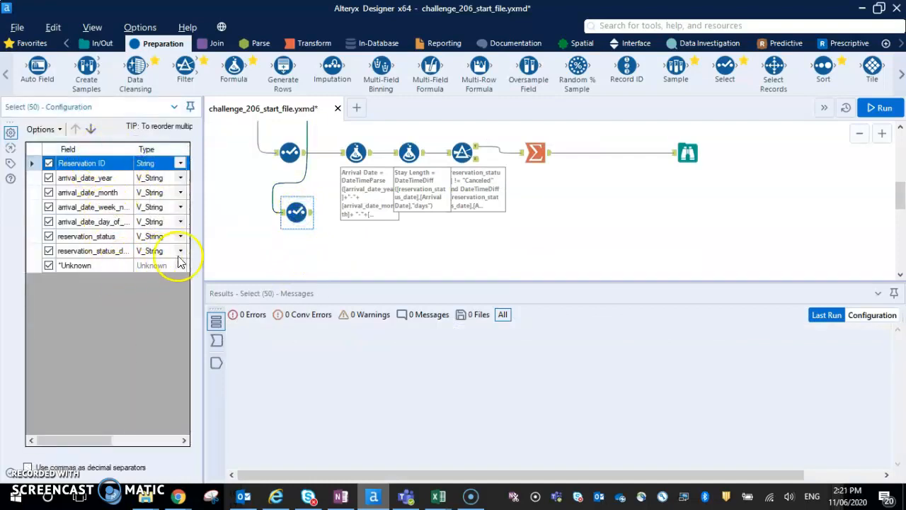
{"action": "left_click_drag", "start_coordinate": [204, 253], "coordinate": [288, 256]}
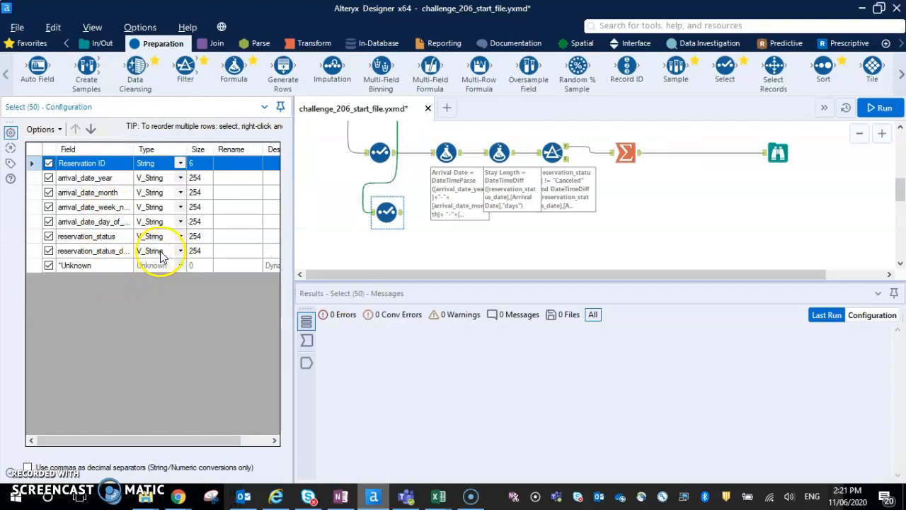
{"action": "left_click", "coordinate": [182, 251]}
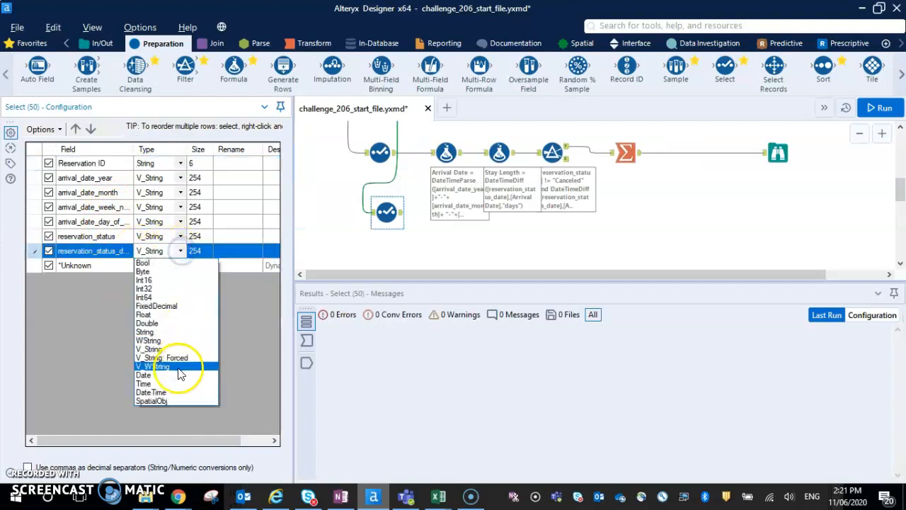
{"action": "left_click", "coordinate": [182, 366]}
{"action": "left_click", "coordinate": [436, 243]}
Add a Formula tool after the new Select tool and lower both so they line up beneath the existing workflow.
{"action": "left_click_drag", "start_coordinate": [234, 67], "coordinate": [443, 220]}
{"action": "left_click", "coordinate": [380, 222]}
{"action": "left_click_drag", "start_coordinate": [380, 222], "coordinate": [380, 249]}
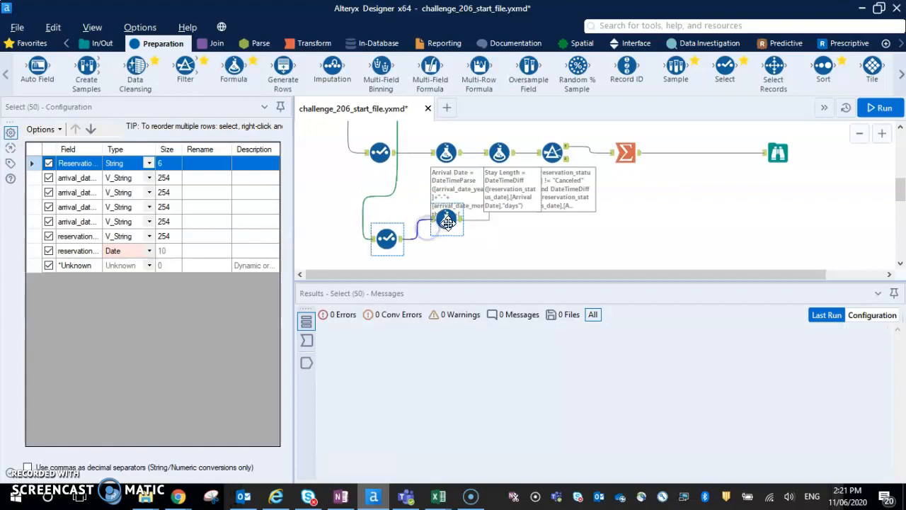
{"action": "left_click_drag", "start_coordinate": [447, 219], "coordinate": [448, 239]}
{"action": "left_click", "coordinate": [386, 240], "text": "ctrl"}
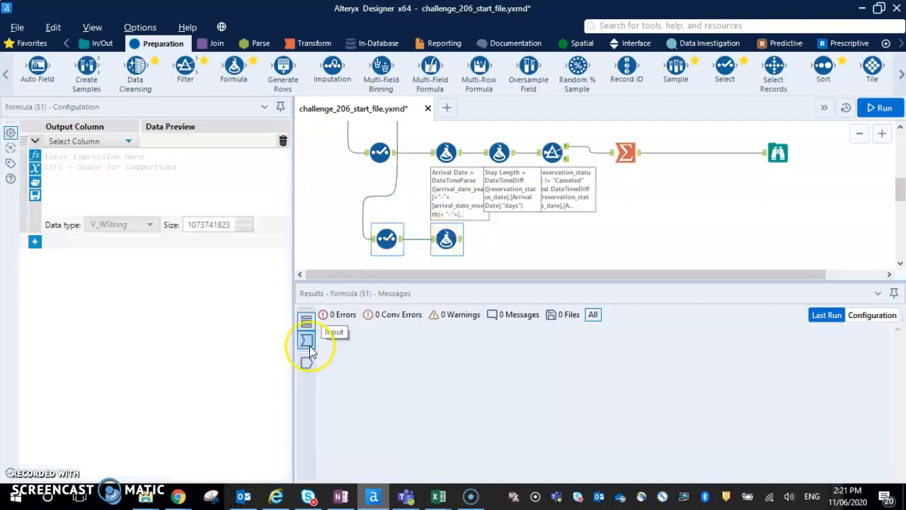
Show the new Formula tool's input data view and run the workflow to pass records to it.
{"action": "left_click", "coordinate": [307, 342]}
{"action": "left_click", "coordinate": [821, 236]}
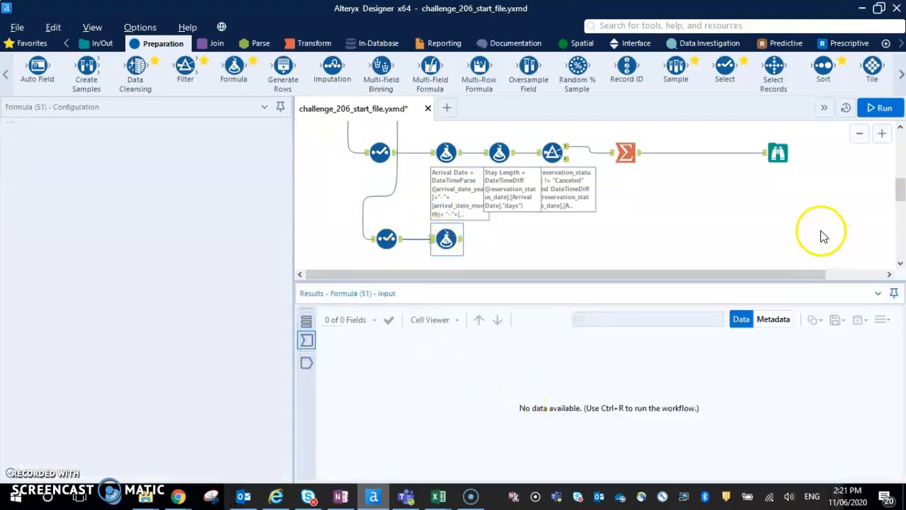
{"action": "key", "text": "ctrl+r"}
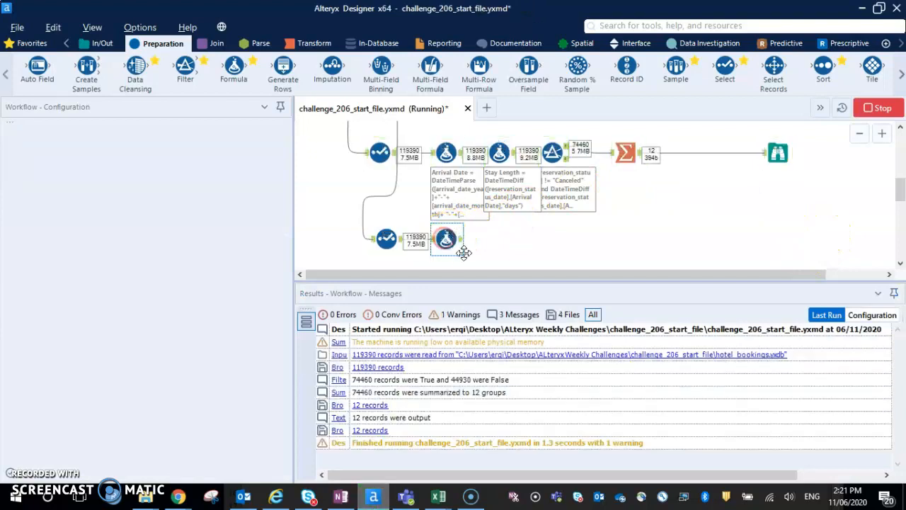
Add a Browse tool after the new Formula tool and place it at the far end of the branch.
{"action": "right_click", "coordinate": [448, 239]}
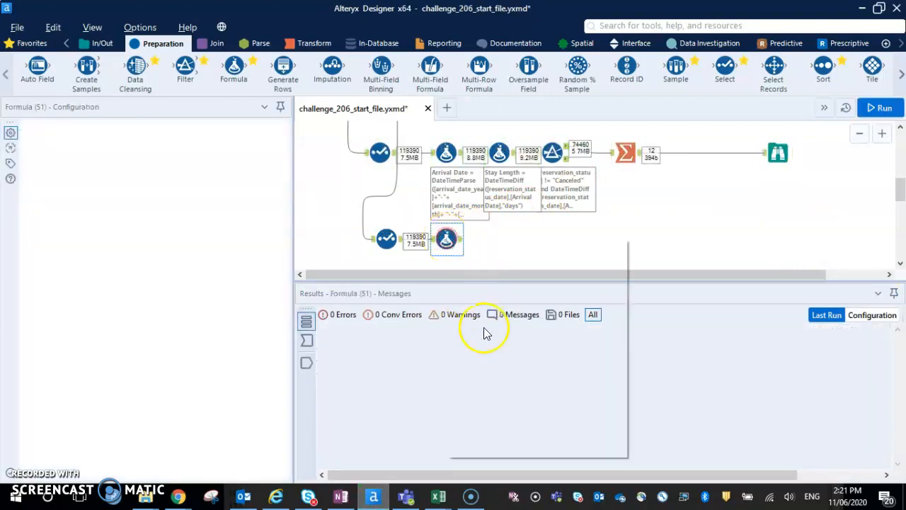
{"action": "left_click", "coordinate": [491, 429]}
{"action": "left_click_drag", "start_coordinate": [505, 243], "coordinate": [852, 238]}
Display the new Formula tool's incoming records and add an output column named Arrival Date.
{"action": "left_click", "coordinate": [447, 240]}
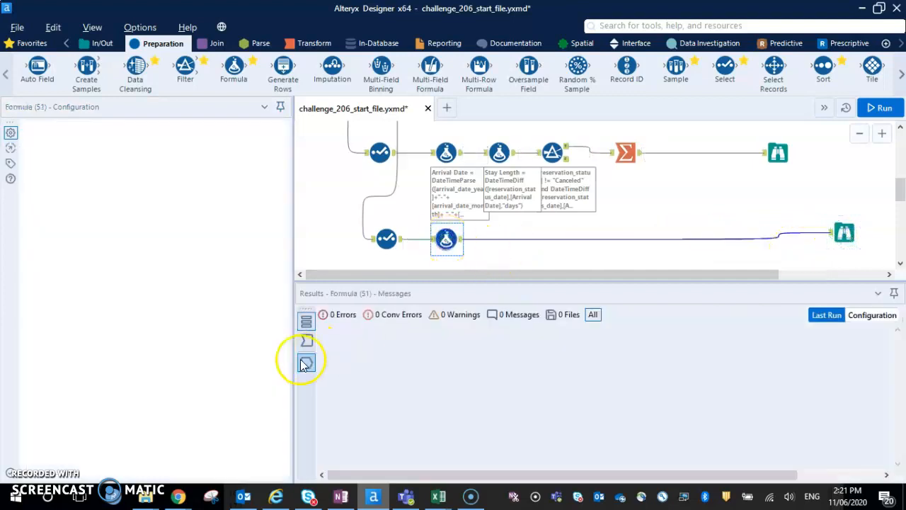
{"action": "left_click", "coordinate": [305, 341]}
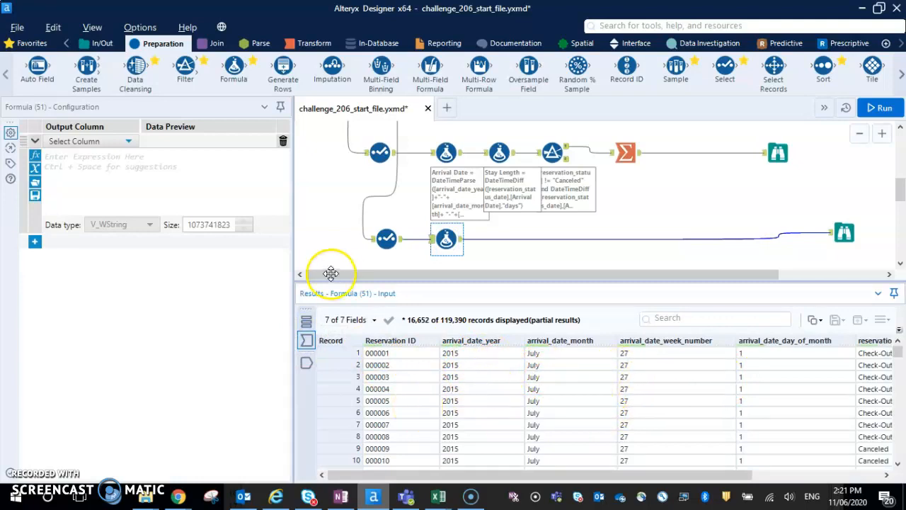
{"action": "left_click", "coordinate": [450, 241]}
{"action": "left_click", "coordinate": [130, 142]}
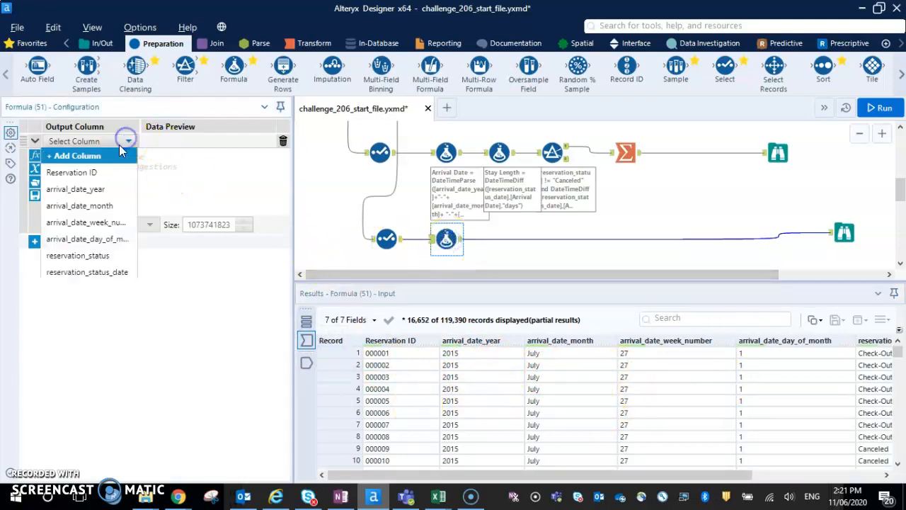
{"action": "left_click", "coordinate": [99, 154]}
{"action": "type", "text": "Arrival Date"}
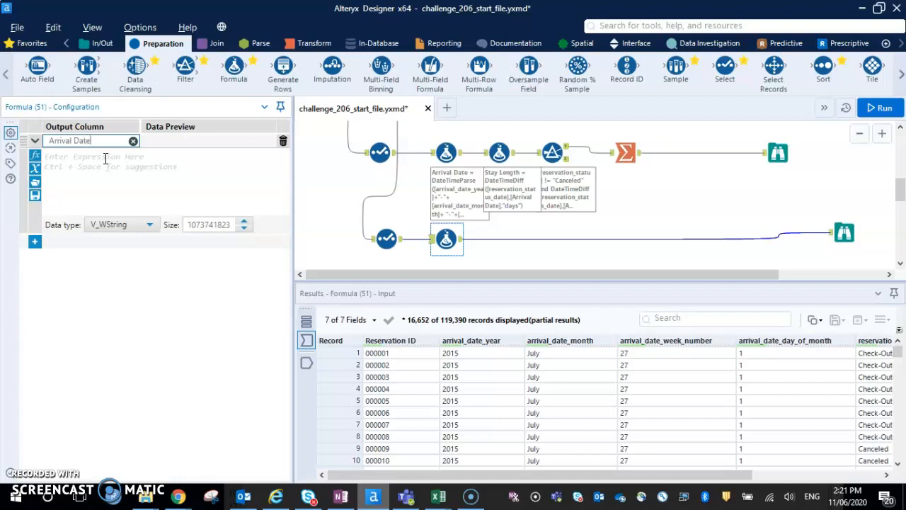
Start the Arrival Date expression by joining arrival_date_year, a "-" separator and arrival_date_month.
{"action": "left_click", "coordinate": [105, 163]}
{"action": "type", "text": "["}
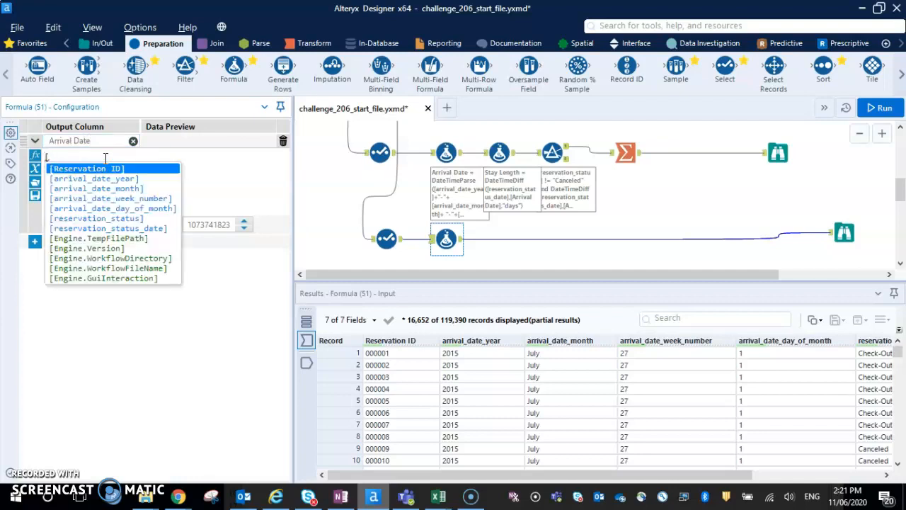
{"action": "key", "text": "Down"}
{"action": "key", "text": "Return"}
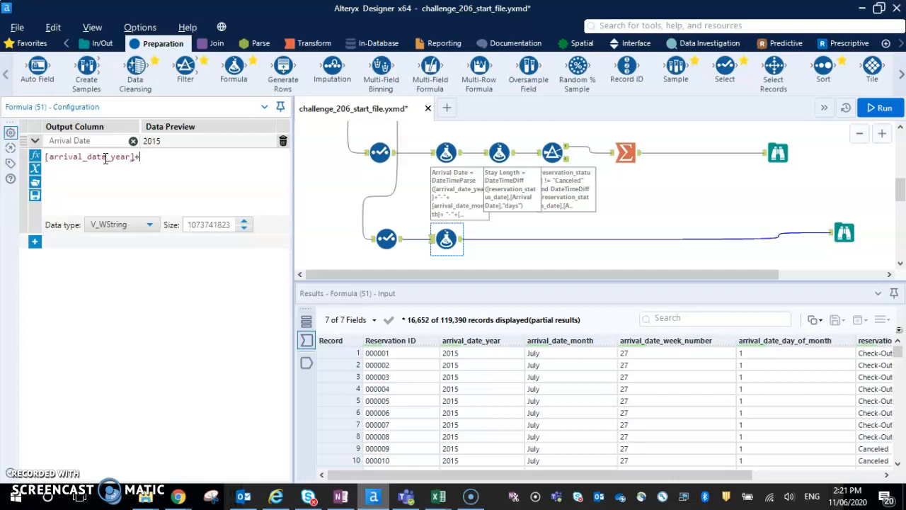
{"action": "type", "text": "+\"-\"+["}
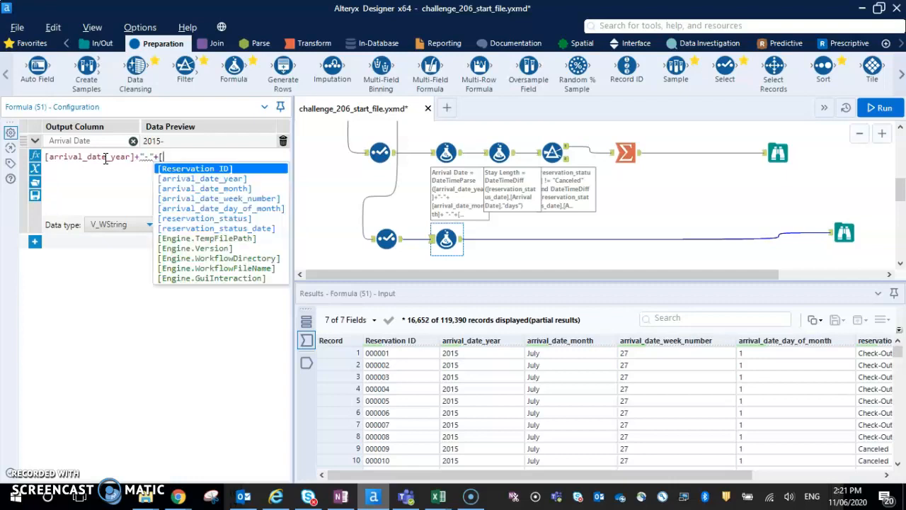
{"action": "key", "text": "Down"}
{"action": "key", "text": "Down"}
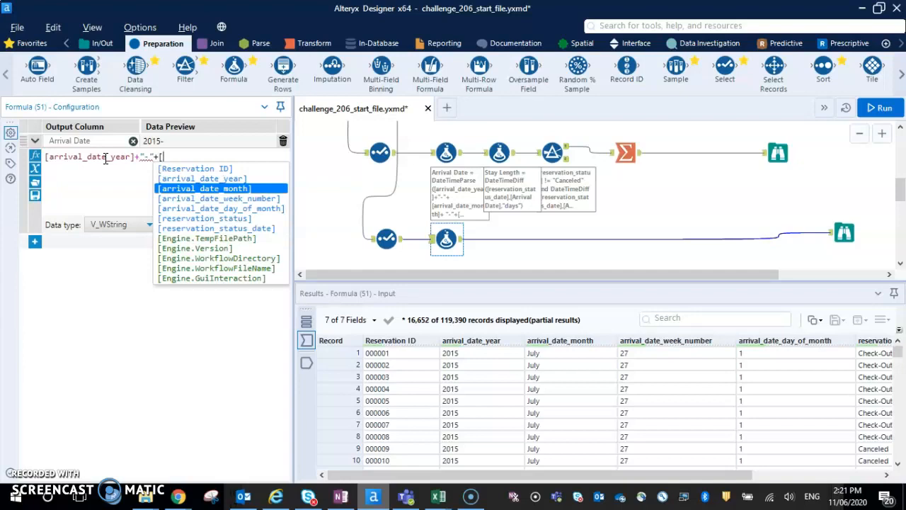
{"action": "key", "text": "Return"}
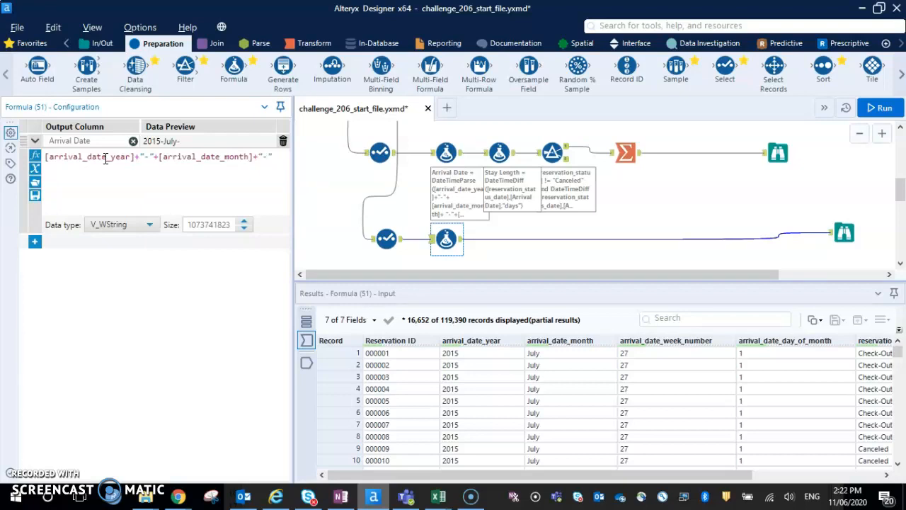
Extend the Arrival Date expression with another "-" separator followed by arrival_date_day_of_month.
{"action": "type", "text": "_"}
{"action": "key", "text": "BackSpace"}
{"action": "type", "text": "["}
{"action": "key", "text": "Down"}
{"action": "key", "text": "Down"}
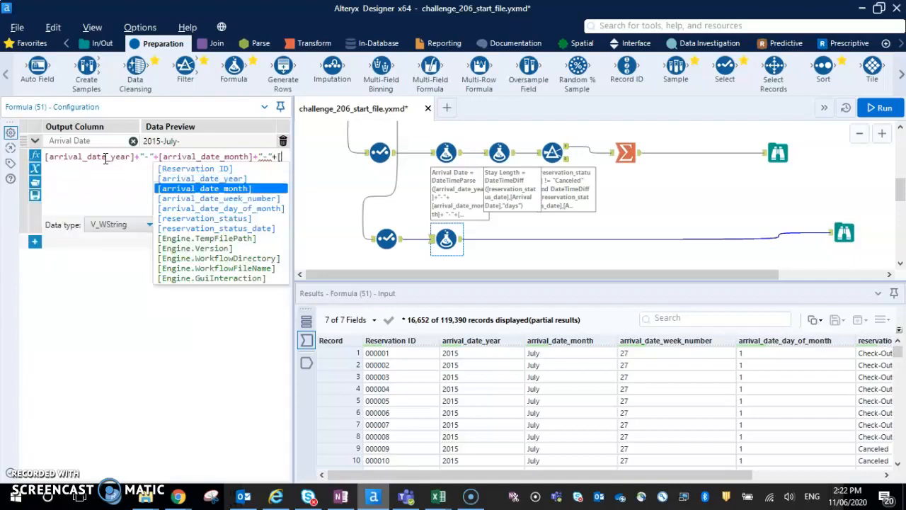
{"action": "key", "text": "Down"}
{"action": "key", "text": "Down"}
{"action": "key", "text": "Return"}
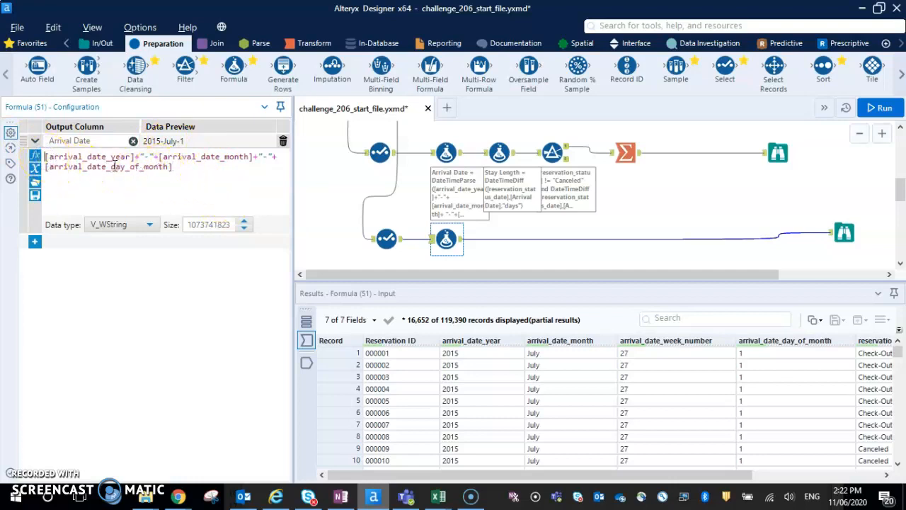
Insert a DateTimeParse function in front of the joined date fields so that they become its first argument.
{"action": "type", "text": "datetimepa"}
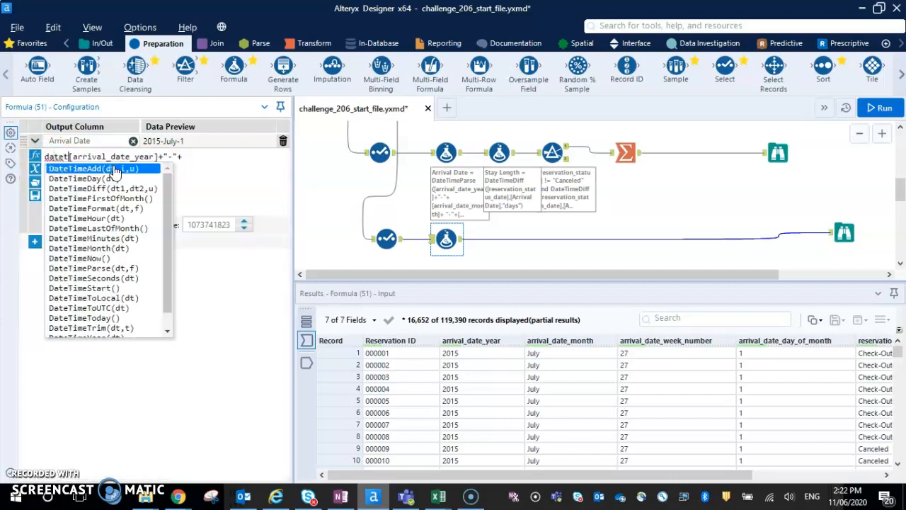
{"action": "left_click", "coordinate": [115, 170]}
{"action": "key", "text": "Right"}
{"action": "key", "text": "Right"}
{"action": "key", "text": "Right"}
{"action": "key", "text": "Right"}
{"action": "key", "text": "BackSpace"}
{"action": "key", "text": "BackSpace"}
{"action": "key", "text": "BackSpace"}
{"action": "key", "text": "BackSpace"}
{"action": "key", "text": "BackSpace"}
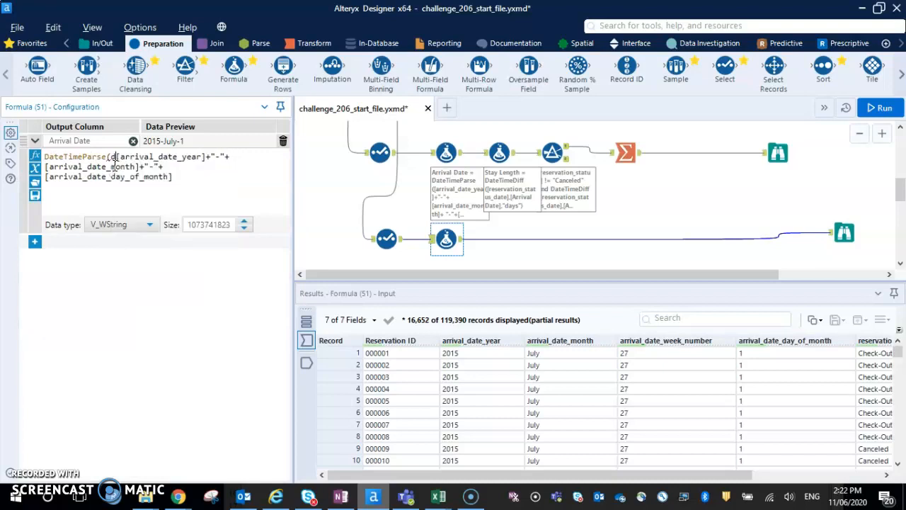
Complete the DateTimeParse function with the format "%Y-%B-%d" and set Arrival Date's data type to Date.
{"action": "left_click", "coordinate": [198, 172]}
{"action": "type", "text": ",\"%Y-%B"}
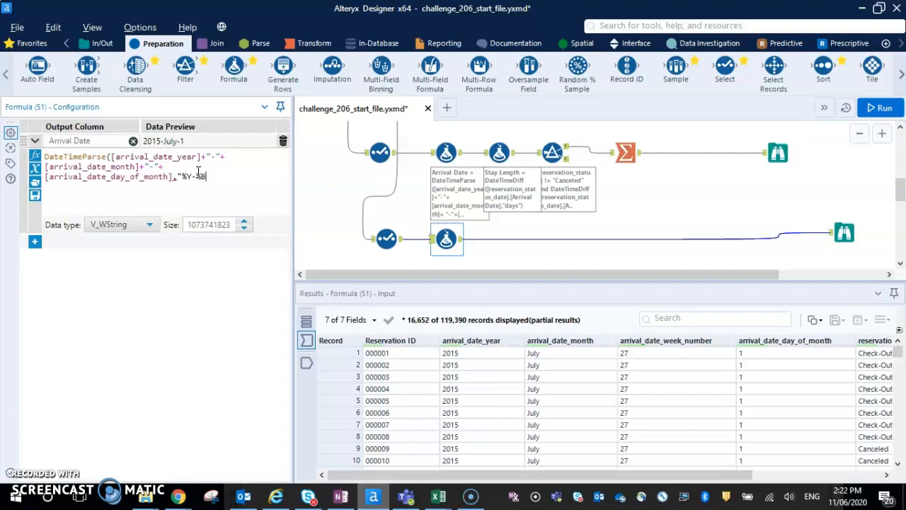
{"action": "left_click", "coordinate": [314, 153]}
{"action": "type", "text": "\""}
{"action": "left_click", "coordinate": [138, 224]}
{"action": "scroll", "coordinate": [126, 301], "scroll_direction": "down", "scroll_amount": 2}
{"action": "scroll", "coordinate": [126, 304], "scroll_direction": "down", "scroll_amount": 1}
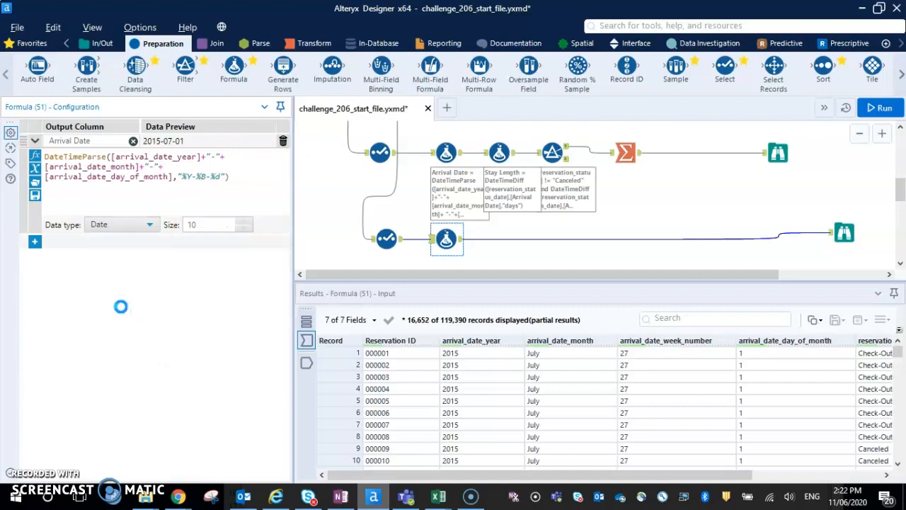
Run the workflow and examine the Arrival Date column in the new Formula tool's output records.
{"action": "key", "text": "ctrl+r"}
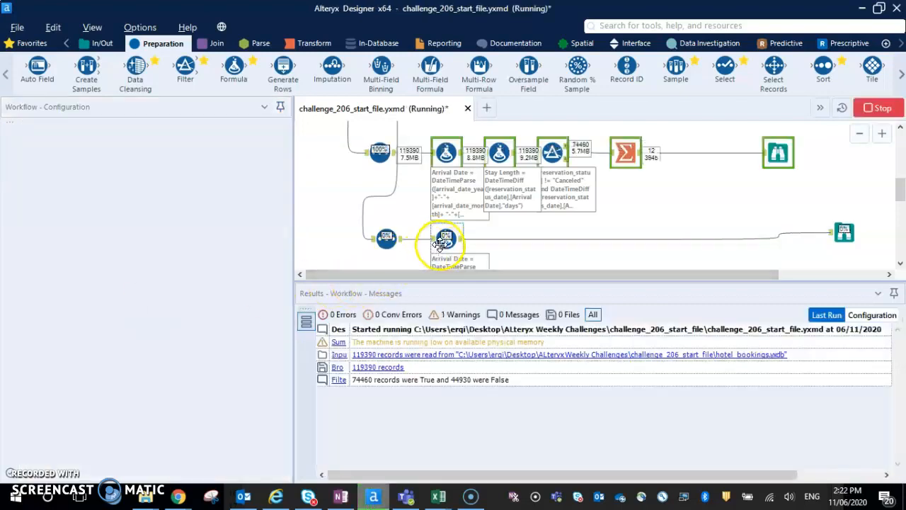
{"action": "left_click", "coordinate": [446, 242]}
{"action": "left_click", "coordinate": [308, 364]}
{"action": "left_click_drag", "start_coordinate": [434, 475], "coordinate": [830, 481]}
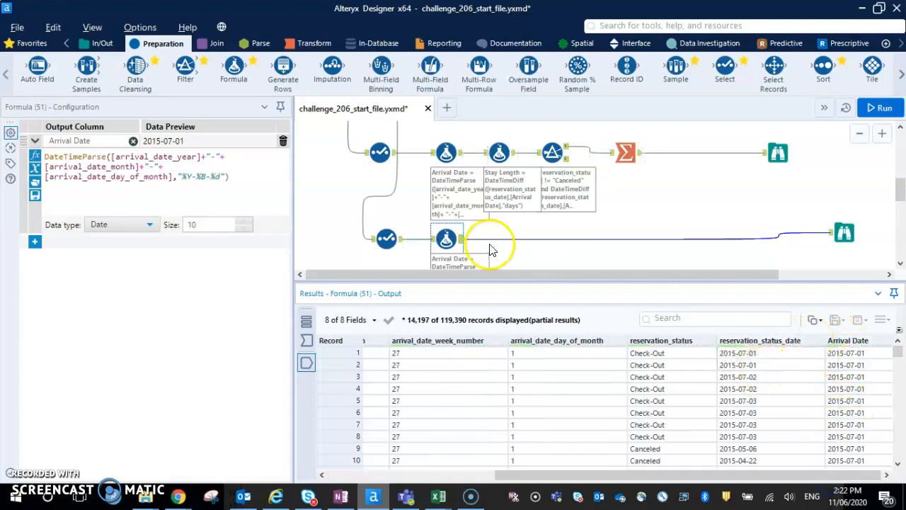
Add a second Formula tool after the Arrival Date formula and name its output column Stay Length.
{"action": "left_click_drag", "start_coordinate": [231, 71], "coordinate": [507, 240]}
{"action": "left_click", "coordinate": [122, 150]}
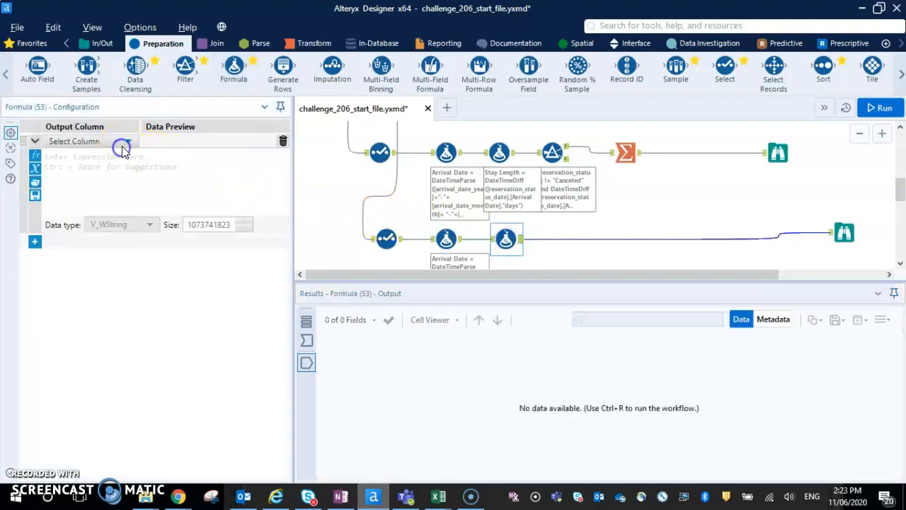
{"action": "left_click", "coordinate": [105, 153]}
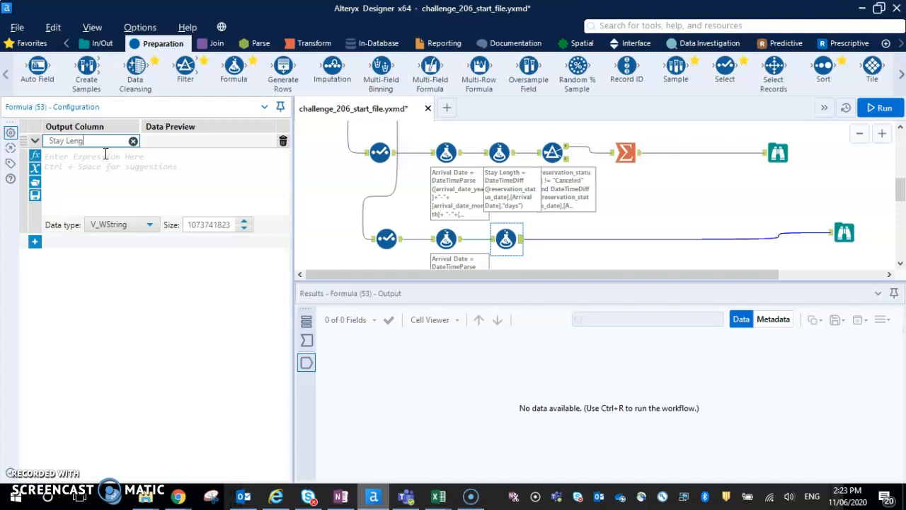
{"action": "left_click", "coordinate": [104, 154]}
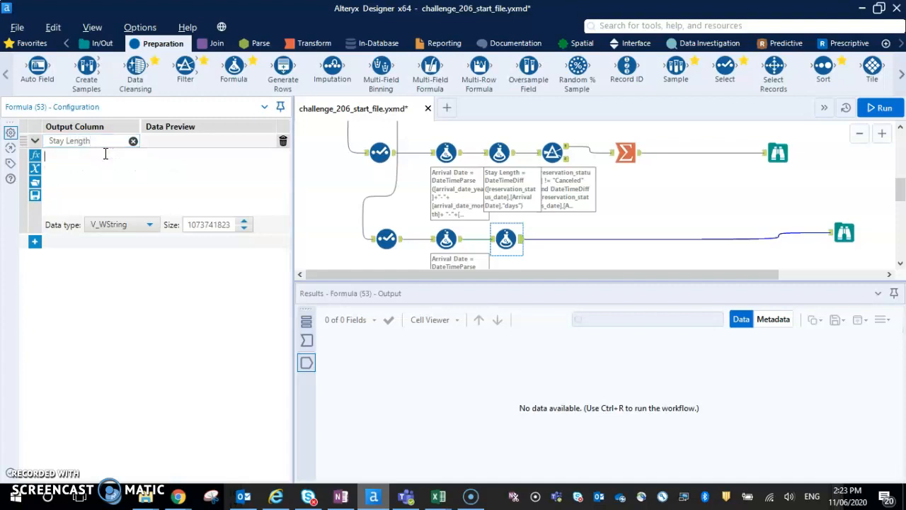
Enter a DateTimeDiff function for Stay Length with reservation_status_date as its first date.
{"action": "type", "text": "timedi"}
{"action": "key", "text": "Return"}
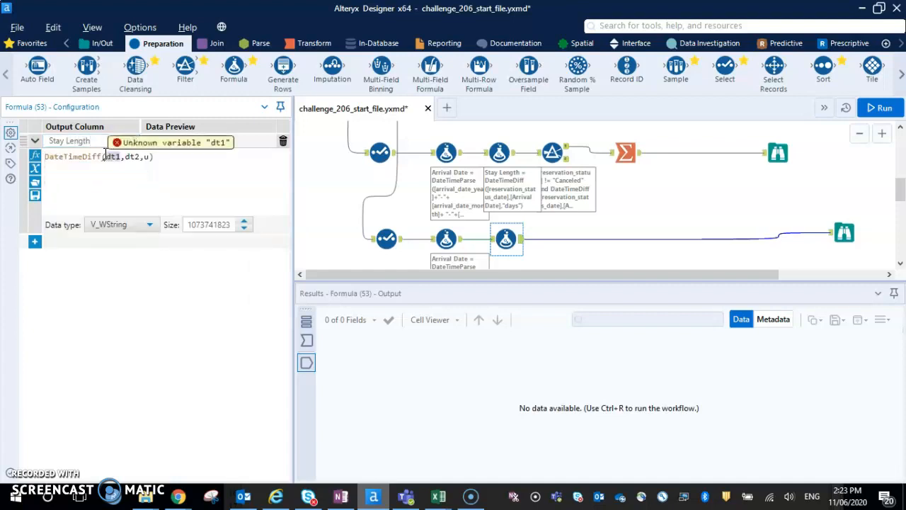
{"action": "type", "text": "["}
{"action": "key", "text": "Down"}
{"action": "key", "text": "Down"}
{"action": "key", "text": "Down"}
{"action": "key", "text": "Down"}
{"action": "key", "text": "Down"}
{"action": "key", "text": "Down"}
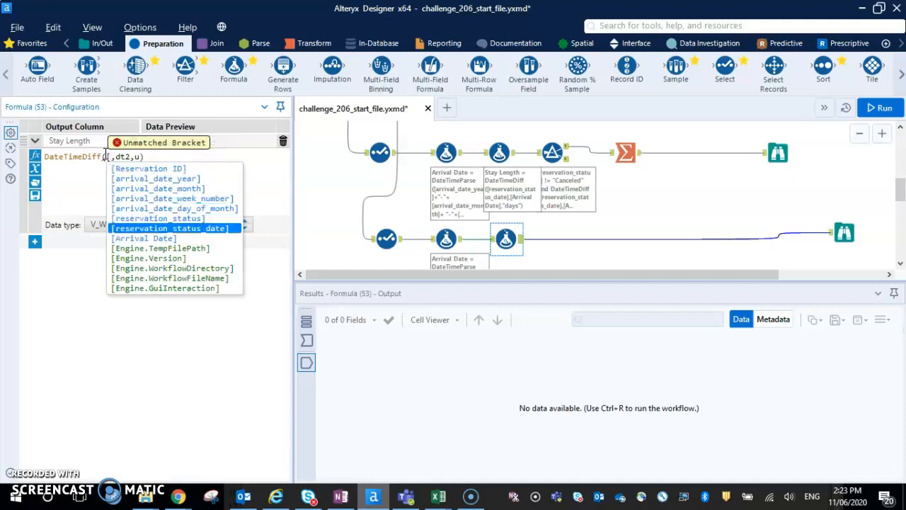
{"action": "key", "text": "Return"}
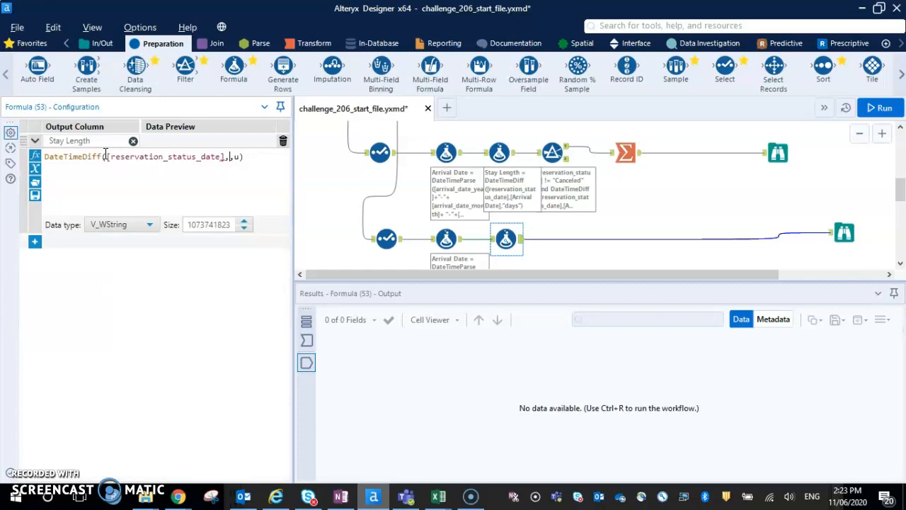
Complete the DateTimeDiff function with Arrival Date and the unit "days", and set Stay Length's data type to Int16.
{"action": "type", "text": "["}
{"action": "key", "text": "Down"}
{"action": "key", "text": "Down"}
{"action": "key", "text": "Down"}
{"action": "key", "text": "Down"}
{"action": "key", "text": "Down"}
{"action": "key", "text": "Down"}
{"action": "key", "text": "Down"}
{"action": "key", "text": "Down"}
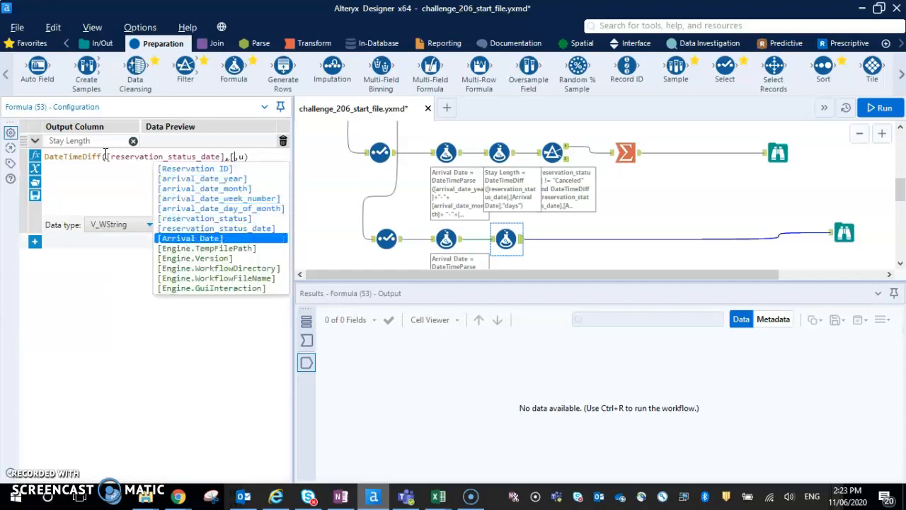
{"action": "key", "text": "Return"}
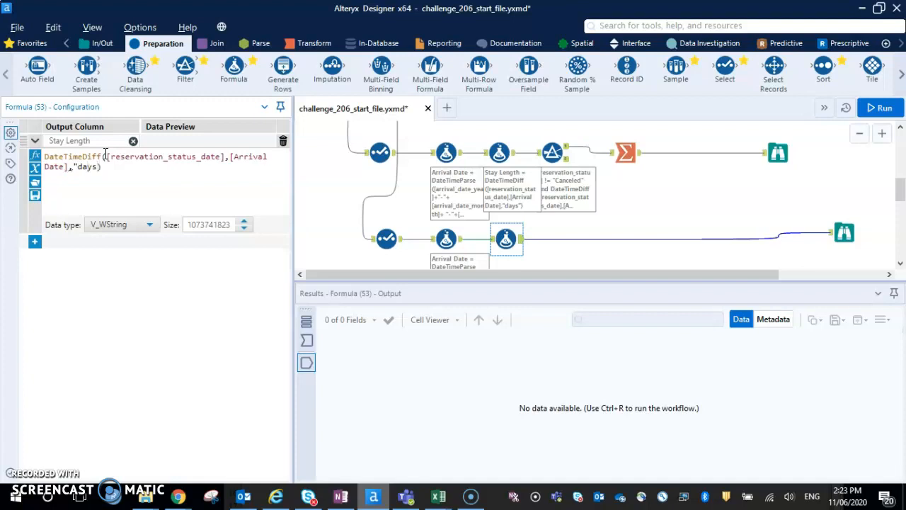
{"action": "left_click", "coordinate": [122, 225]}
{"action": "left_click", "coordinate": [122, 290]}
Run the workflow and examine the records reaching the Browse tool at the end of the new branch.
{"action": "left_click", "coordinate": [447, 240]}
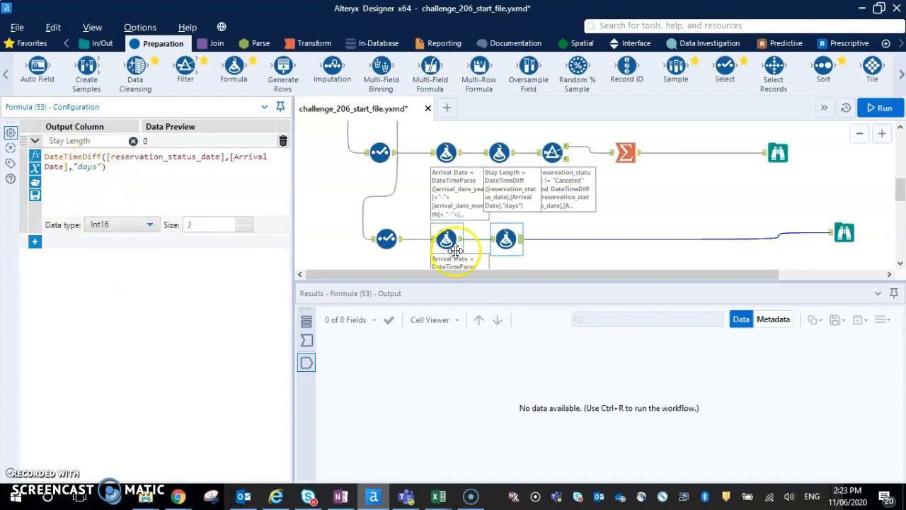
{"action": "key", "text": "ctrl+r"}
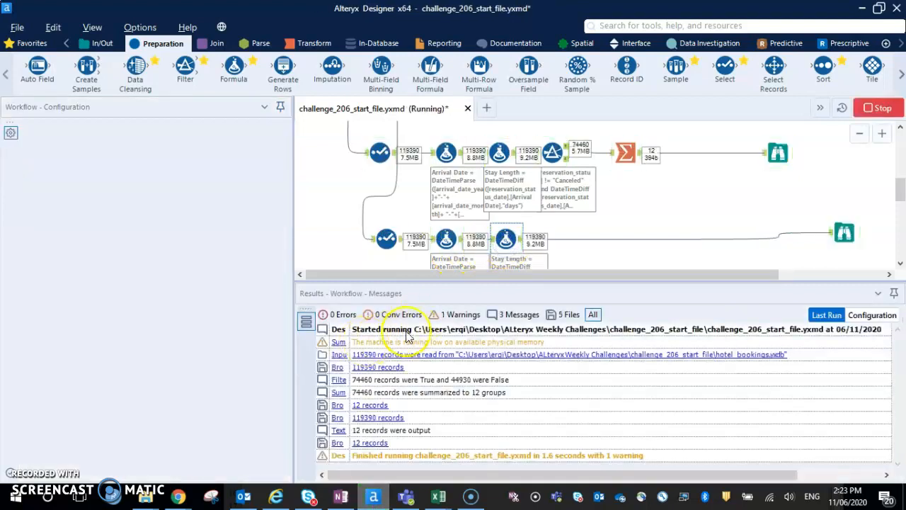
{"action": "left_click", "coordinate": [846, 234]}
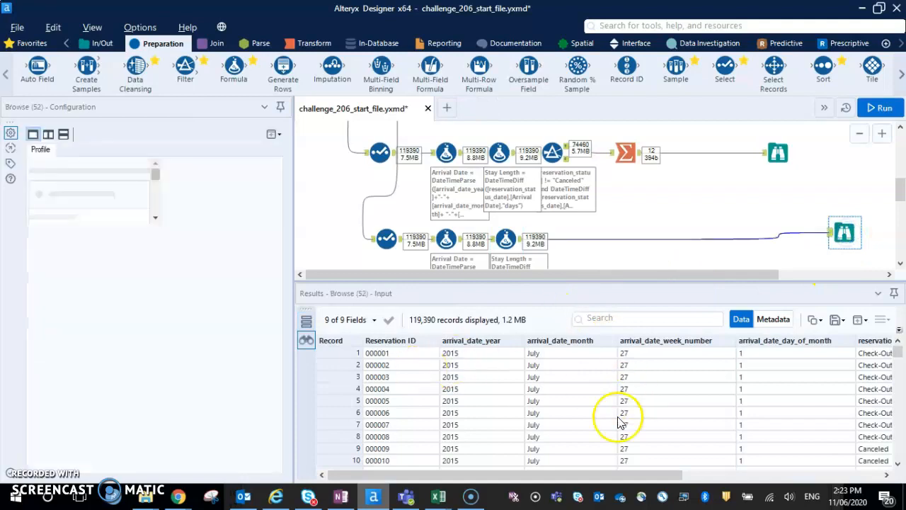
{"action": "left_click_drag", "start_coordinate": [591, 476], "coordinate": [558, 476]}
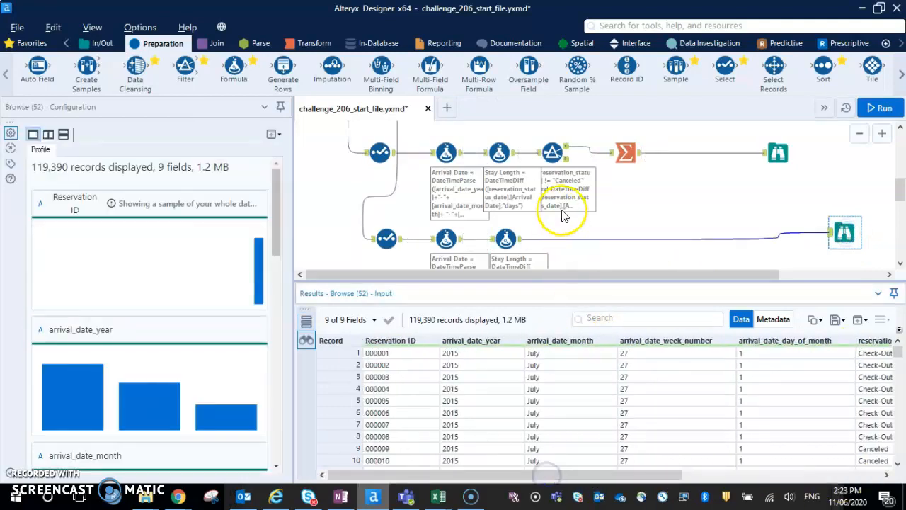
Add a Filter tool after the Stay Length formula with the basic condition reservation_status does not equal Canceled.
{"action": "left_click_drag", "start_coordinate": [186, 67], "coordinate": [567, 239]}
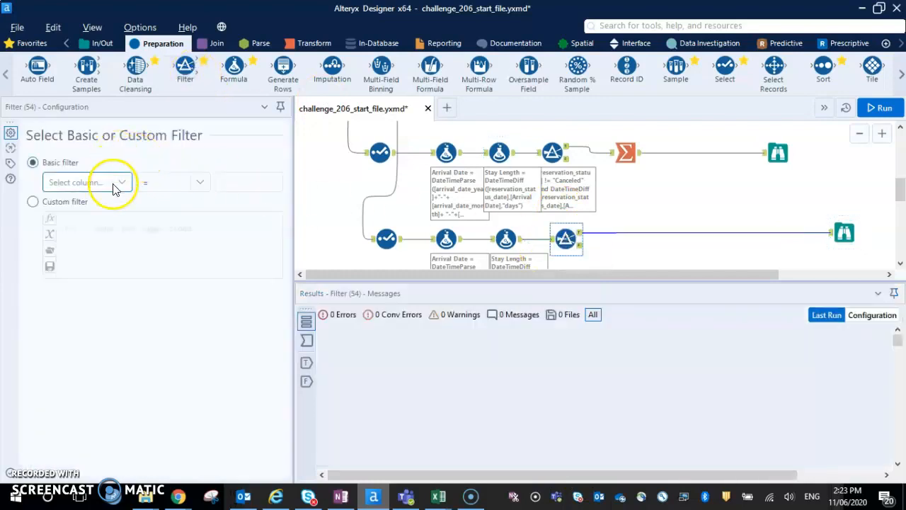
{"action": "left_click", "coordinate": [116, 185]}
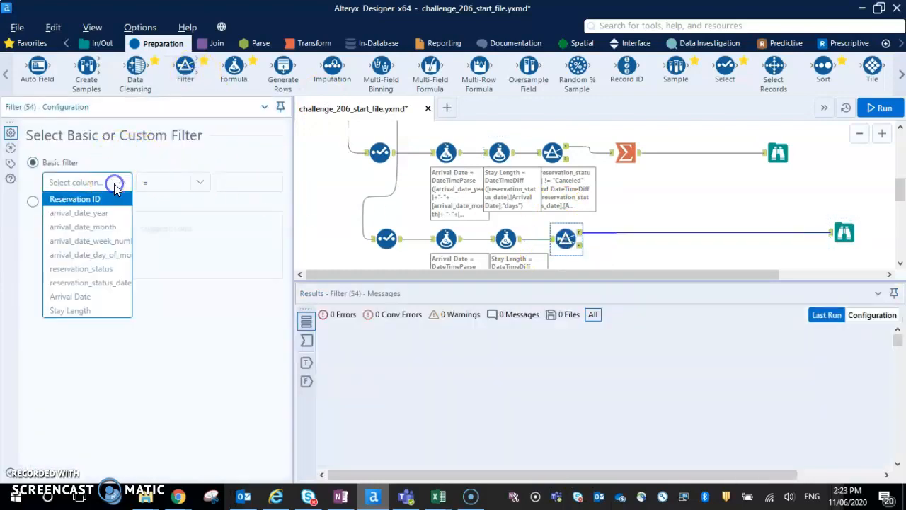
{"action": "left_click", "coordinate": [105, 269]}
{"action": "left_click", "coordinate": [199, 182]}
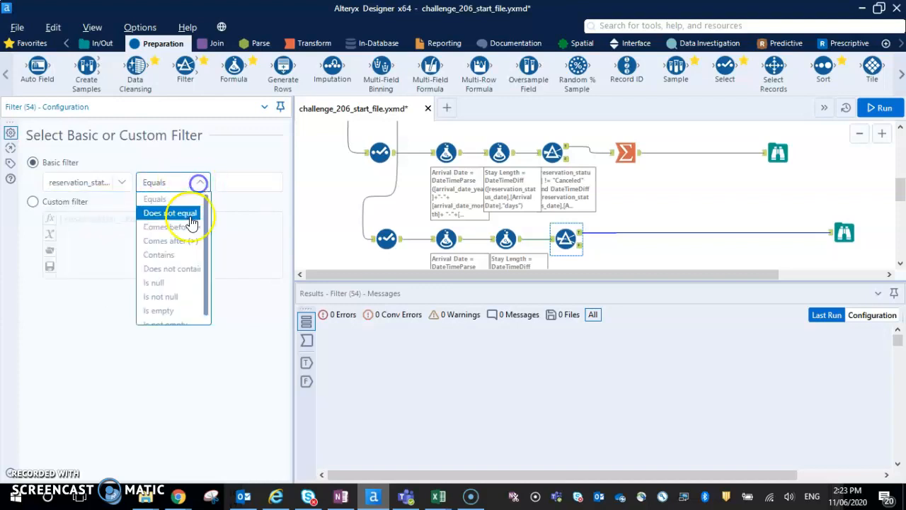
{"action": "left_click", "coordinate": [189, 215]}
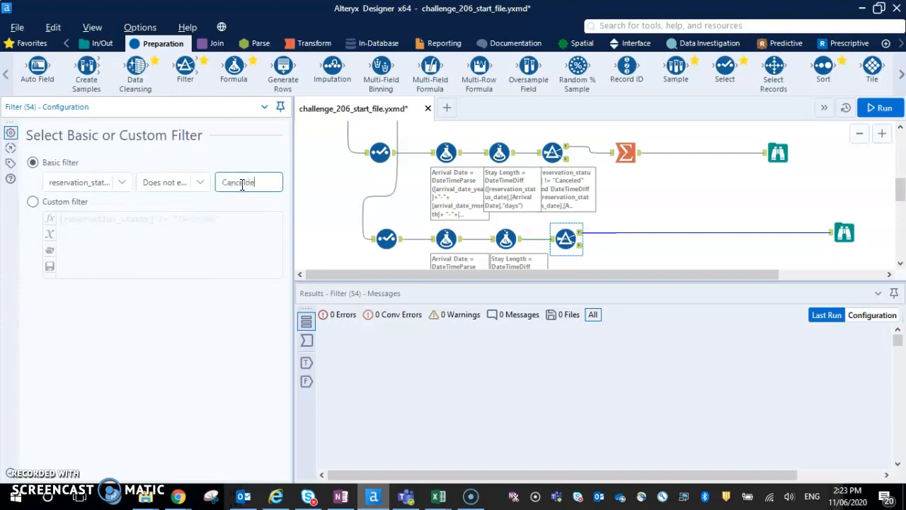
{"action": "left_click", "coordinate": [197, 234]}
Switch to a custom filter and extend the [reservation_status] != "Canceled" condition with AND and a DateTimeDiff function.
{"action": "left_click", "coordinate": [33, 202]}
{"action": "left_click", "coordinate": [224, 220]}
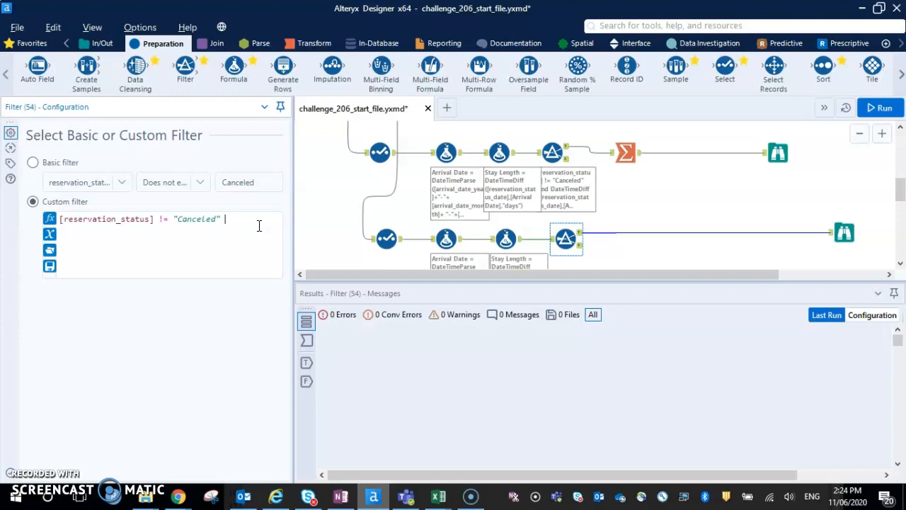
{"action": "type", "text": "nceled\" AND timedit"}
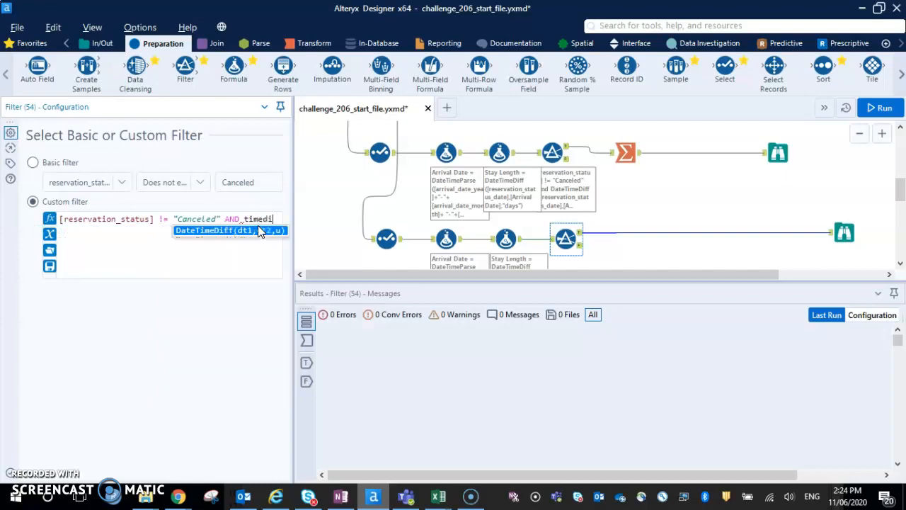
{"action": "key", "text": "BackSpace"}
{"action": "key", "text": "BackSpace"}
{"action": "key", "text": "BackSpace"}
{"action": "key", "text": "BackSpace"}
{"action": "key", "text": "BackSpace"}
{"action": "key", "text": "BackSpace"}
{"action": "key", "text": "BackSpace"}
{"action": "key", "text": "BackSpace"}
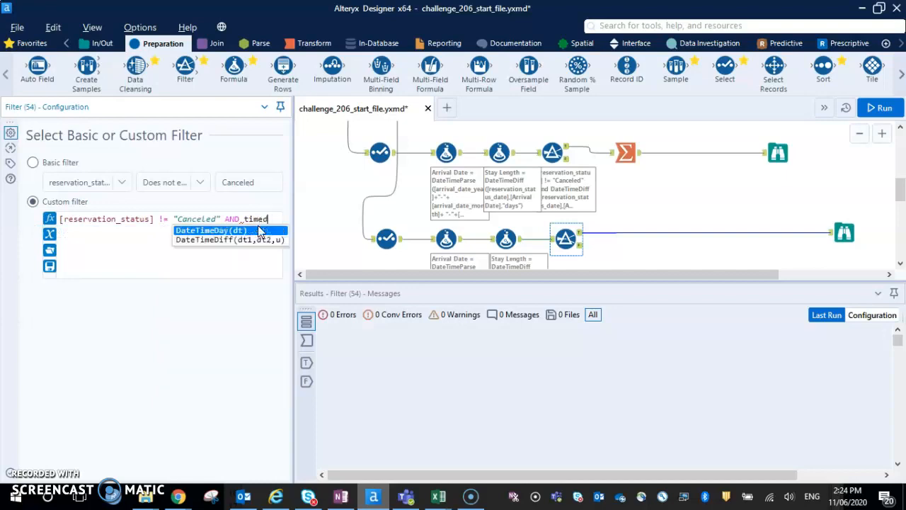
{"action": "type", "text": "datetid"}
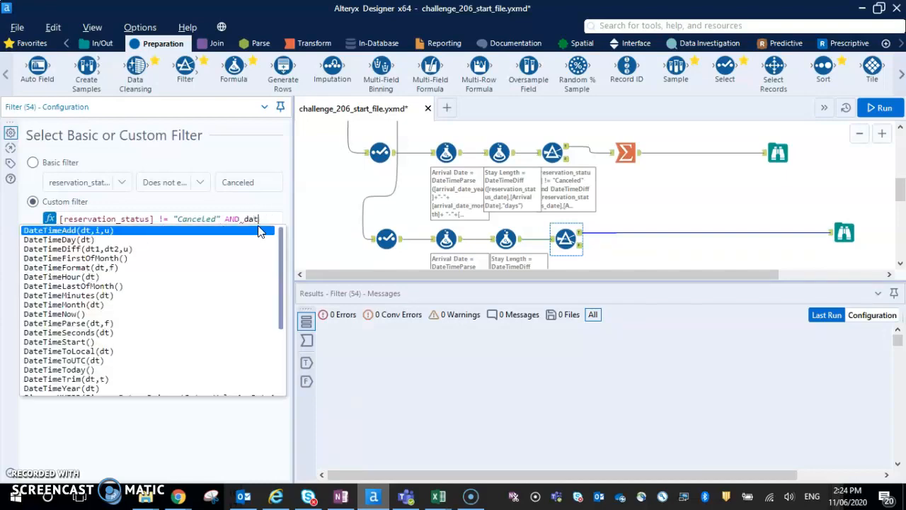
{"action": "key", "text": "BackSpace"}
{"action": "type", "text": "di"}
{"action": "key", "text": "Return"}
Make [reservation_status_date] the first date of the DateTimeDiff function in the custom filter, and clear the second date's placeholder.
{"action": "type", "text": "["}
{"action": "key", "text": "Down"}
{"action": "key", "text": "Down"}
{"action": "key", "text": "Down"}
{"action": "key", "text": "Down"}
{"action": "key", "text": "Down"}
{"action": "key", "text": "Down"}
{"action": "key", "text": "Down"}
{"action": "key", "text": "Up"}
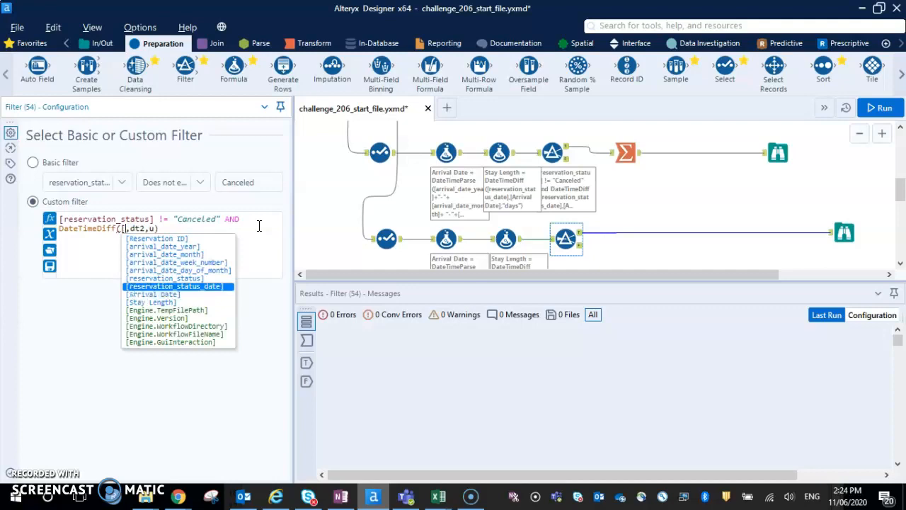
{"action": "key", "text": "Return"}
{"action": "double_click", "coordinate": [258, 226]}
{"action": "key", "text": "Delete"}
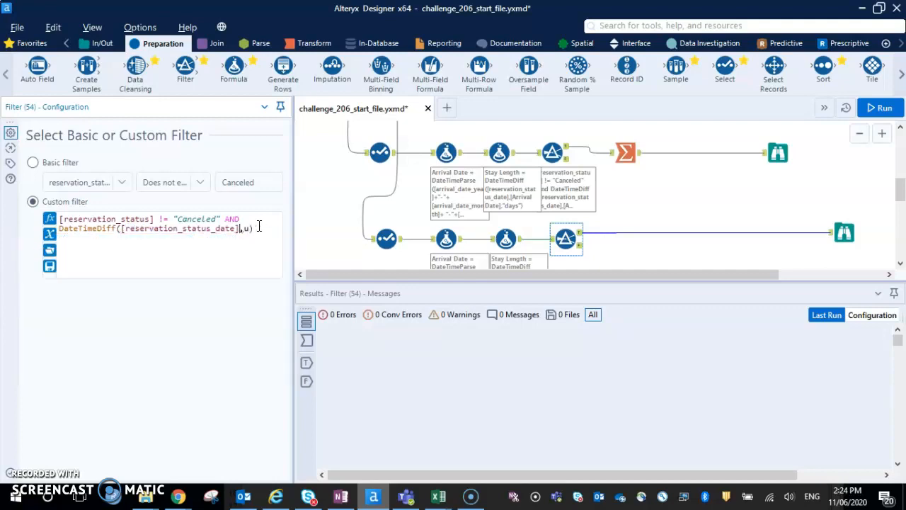
Complete the filter's DateTimeDiff function with [Arrival Date] and "days", requiring the result to be >= 1.
{"action": "type", "text": "["}
{"action": "key", "text": "Down"}
{"action": "key", "text": "Down"}
{"action": "key", "text": "Down"}
{"action": "key", "text": "Down"}
{"action": "key", "text": "Return"}
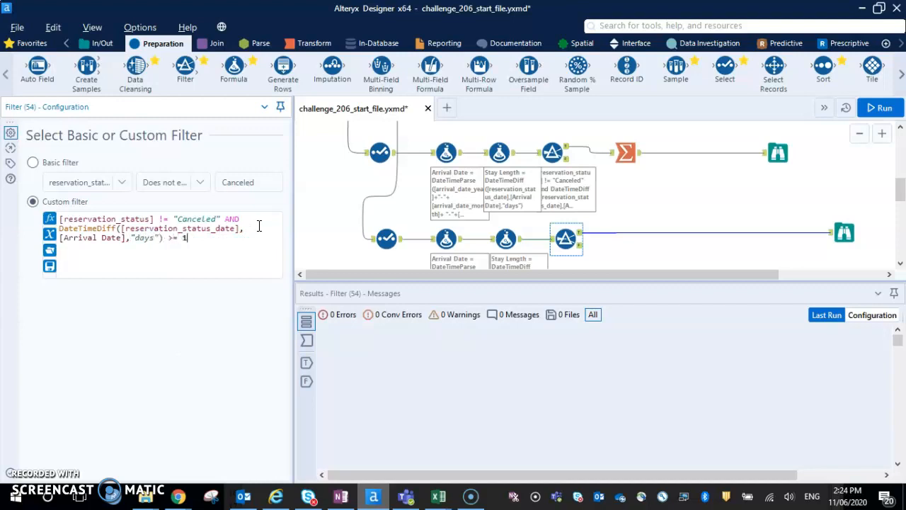
Run the workflow and examine the status, date and Stay Length fields of the records that pass the filter.
{"action": "key", "text": "ctrl+r"}
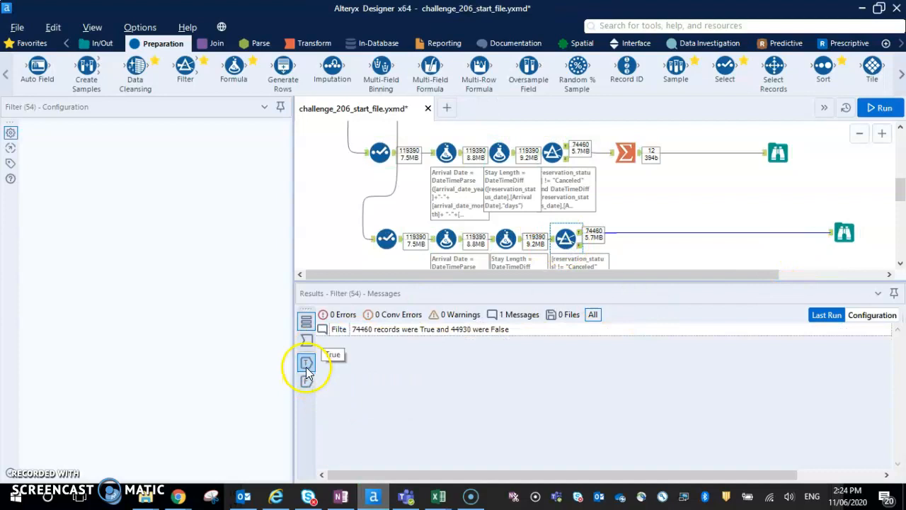
{"action": "left_click", "coordinate": [306, 363]}
{"action": "left_click", "coordinate": [844, 232]}
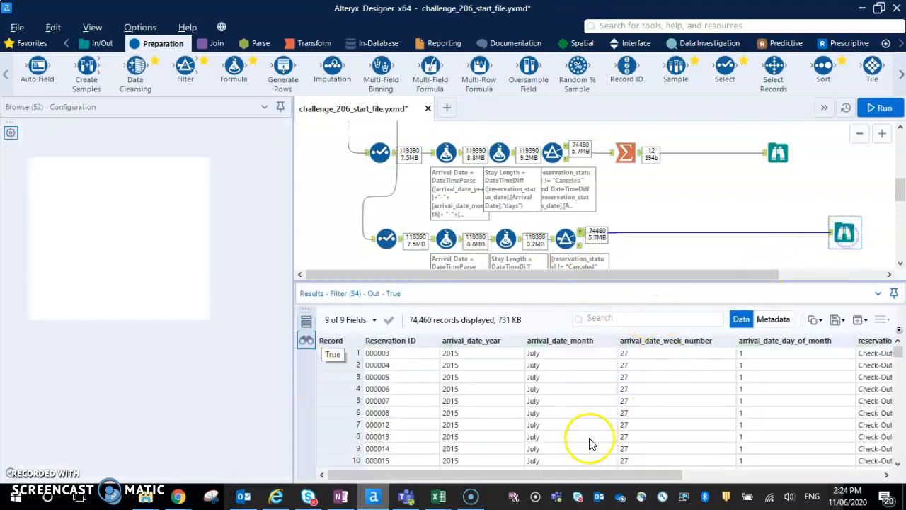
{"action": "left_click_drag", "start_coordinate": [581, 477], "coordinate": [838, 476]}
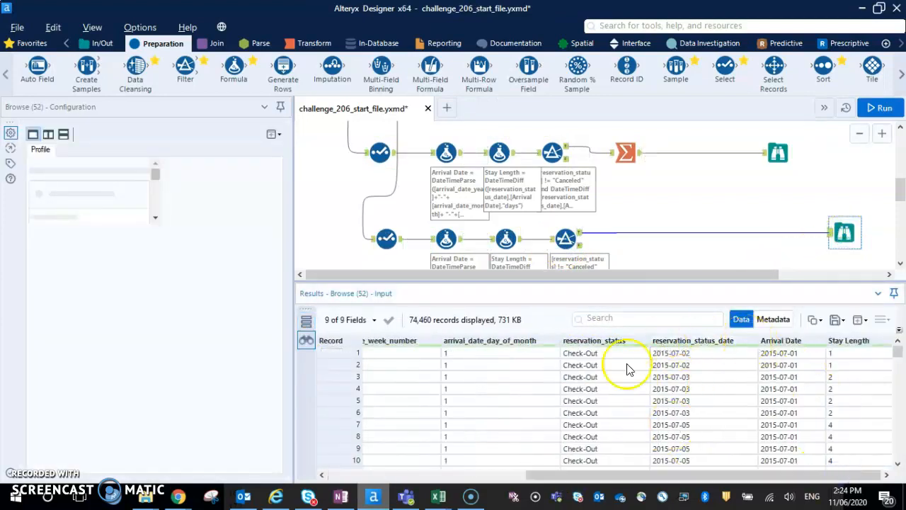
Insert a Summarize tool between the new branch's Filter and Browse tools, and check which fields the expected output contains.
{"action": "left_click", "coordinate": [316, 42]}
{"action": "left_click_drag", "start_coordinate": [221, 69], "coordinate": [657, 239]}
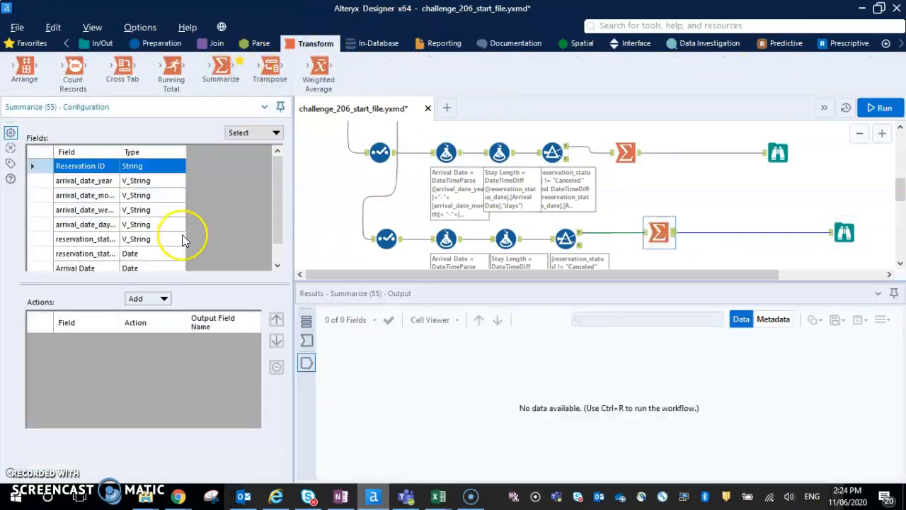
{"action": "scroll", "coordinate": [630, 186], "scroll_direction": "up", "scroll_amount": 3}
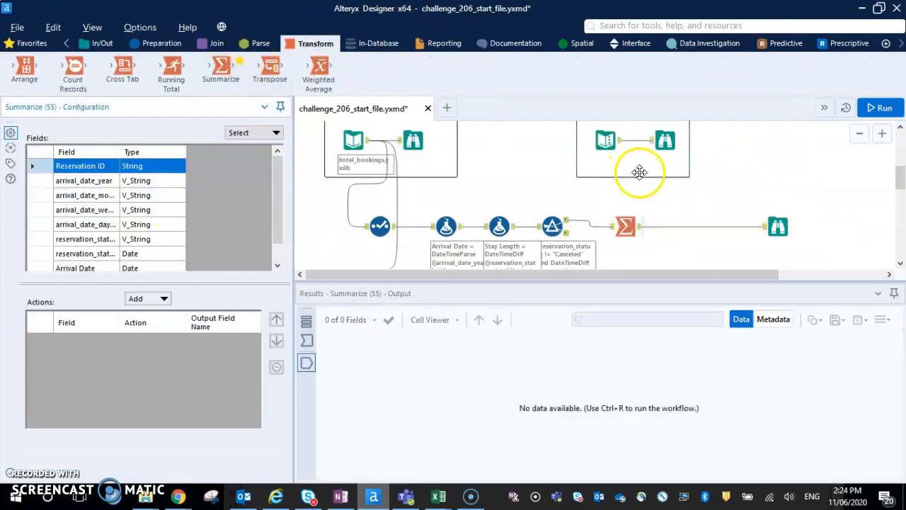
{"action": "left_click", "coordinate": [664, 144]}
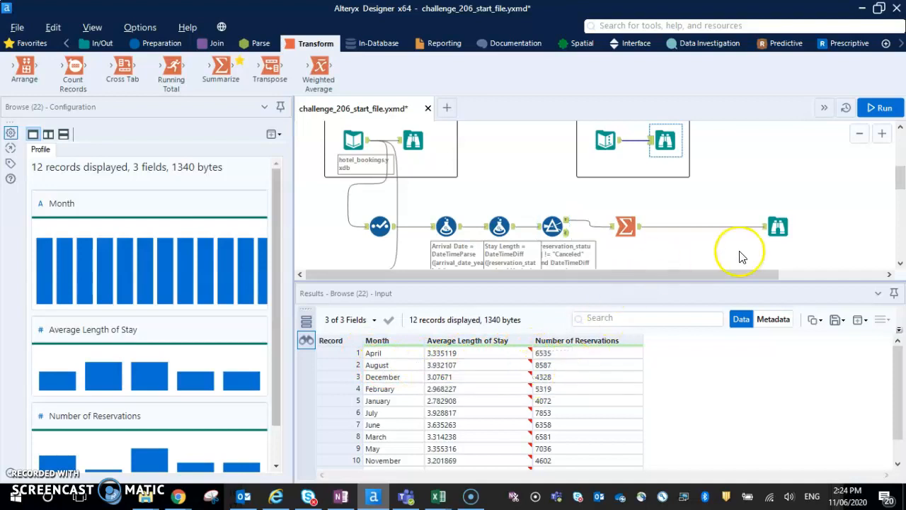
{"action": "scroll", "coordinate": [743, 256], "scroll_direction": "down", "scroll_amount": 3}
{"action": "left_click", "coordinate": [841, 232]}
{"action": "left_click", "coordinate": [670, 235]}
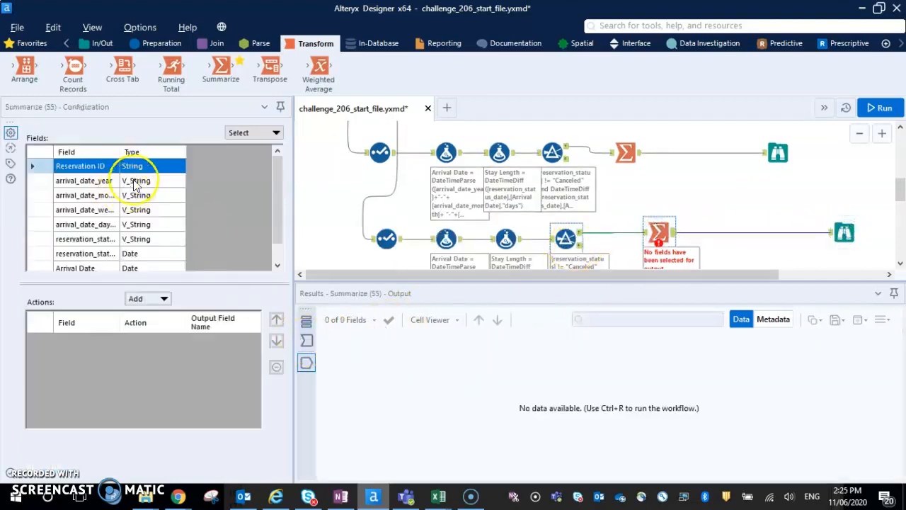
Widen the Summarize tool's field name column and group the records by arrival_date_month.
{"action": "left_click_drag", "start_coordinate": [121, 151], "coordinate": [174, 152]}
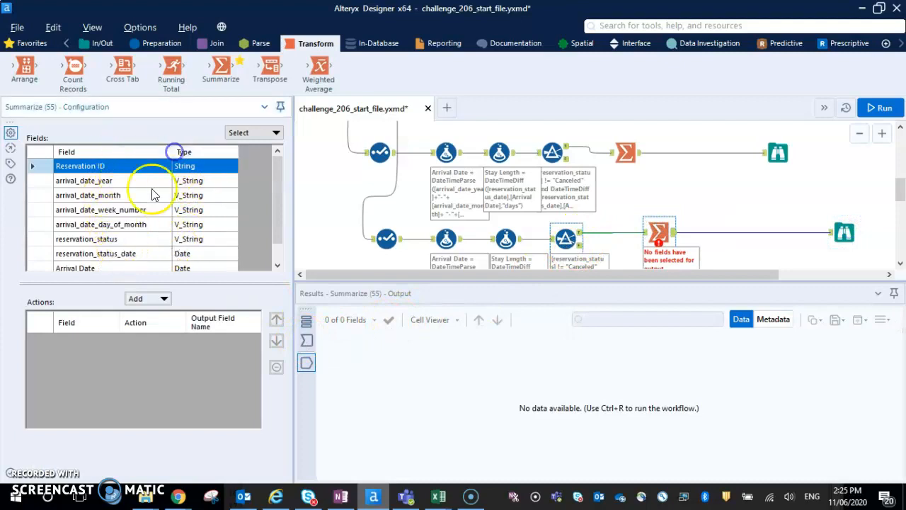
{"action": "left_click", "coordinate": [151, 195]}
{"action": "left_click", "coordinate": [158, 299]}
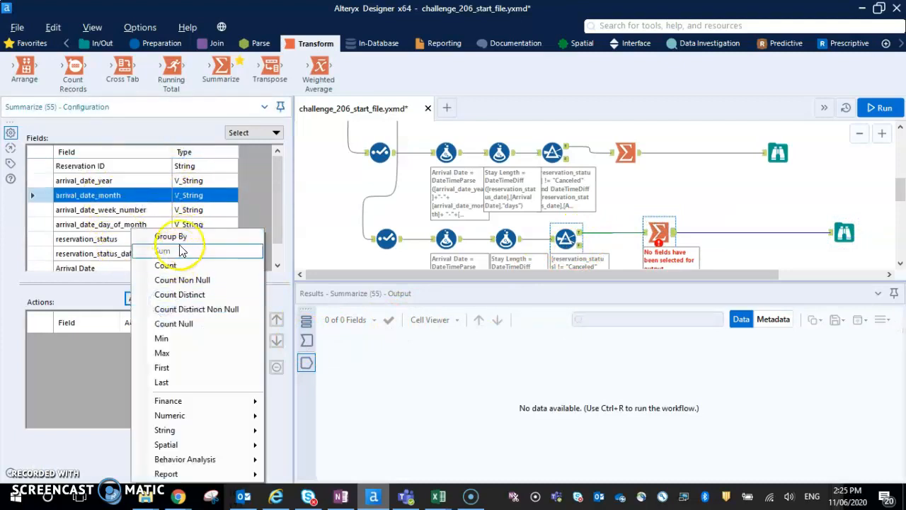
{"action": "left_click", "coordinate": [177, 237]}
{"action": "left_click", "coordinate": [177, 239]}
Add the average of Stay Length to the Summarize actions.
{"action": "scroll", "coordinate": [177, 241], "scroll_direction": "down", "scroll_amount": 1}
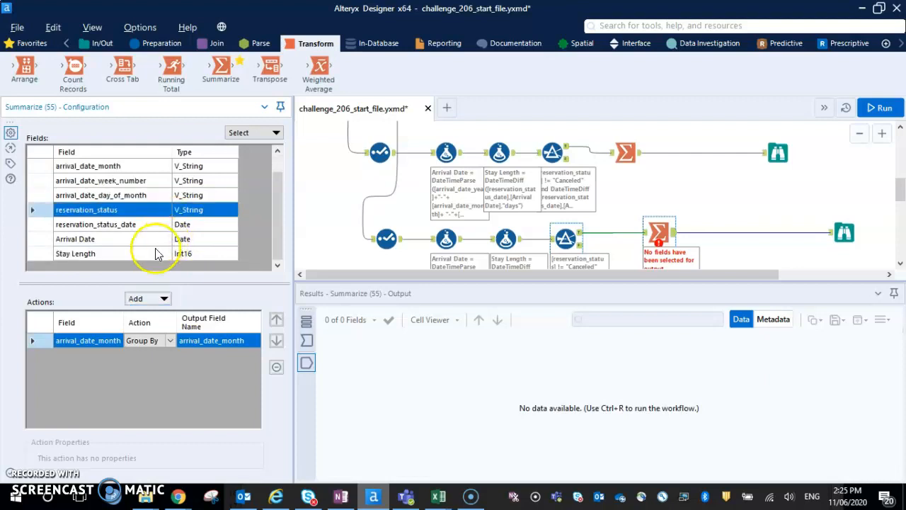
{"action": "left_click", "coordinate": [167, 255]}
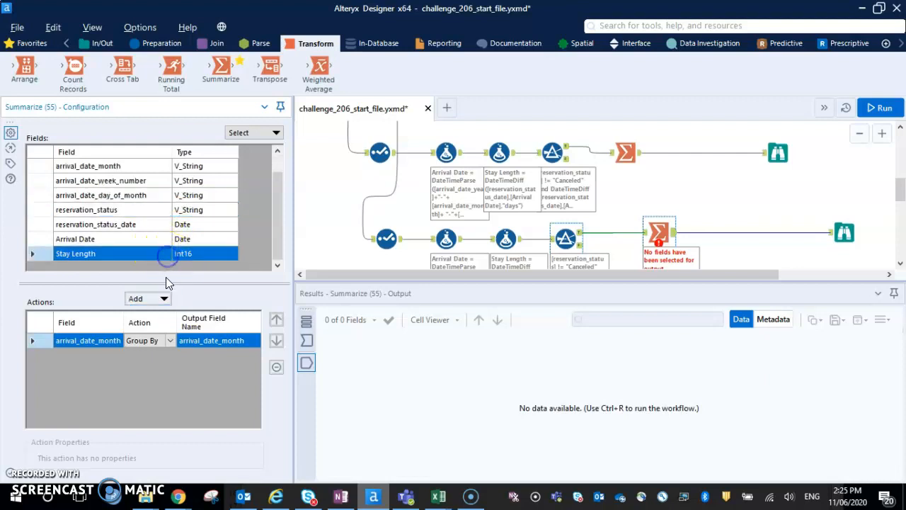
{"action": "left_click", "coordinate": [165, 299]}
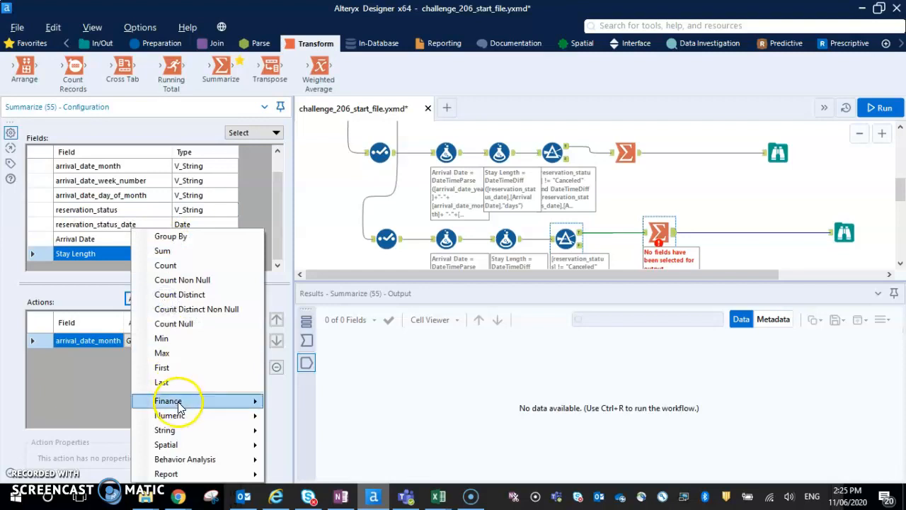
{"action": "mouse_move", "coordinate": [253, 415]}
{"action": "left_click", "coordinate": [314, 313]}
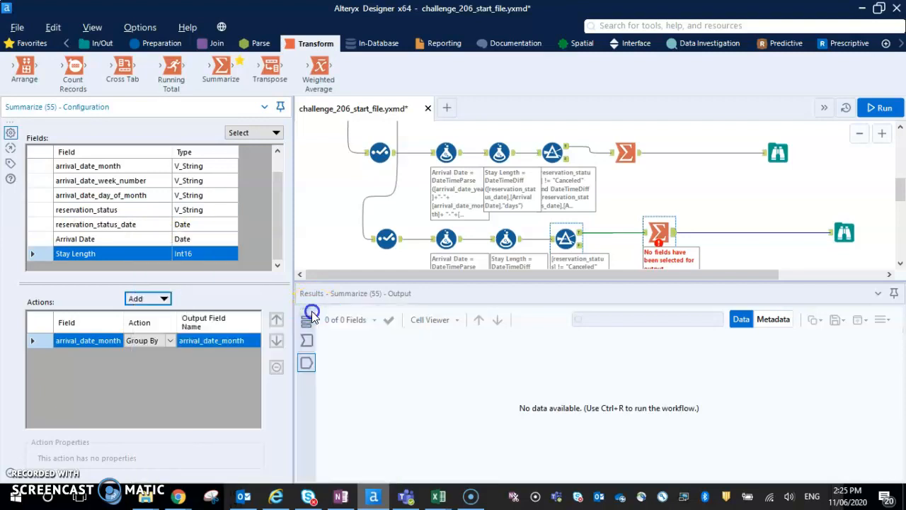
Add a count of Reservation ID to the Summarize actions.
{"action": "scroll", "coordinate": [145, 227], "scroll_direction": "up", "scroll_amount": 1}
{"action": "left_click", "coordinate": [152, 167]}
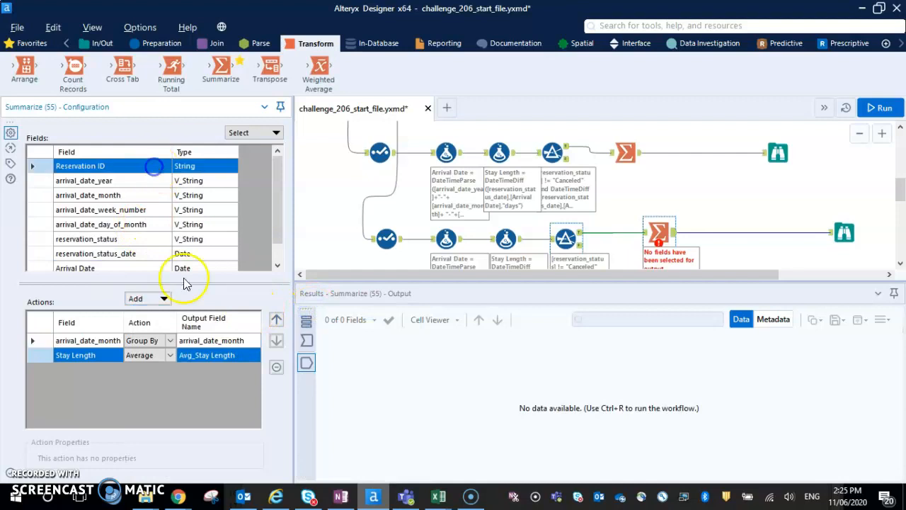
{"action": "left_click", "coordinate": [160, 298]}
{"action": "left_click", "coordinate": [182, 269]}
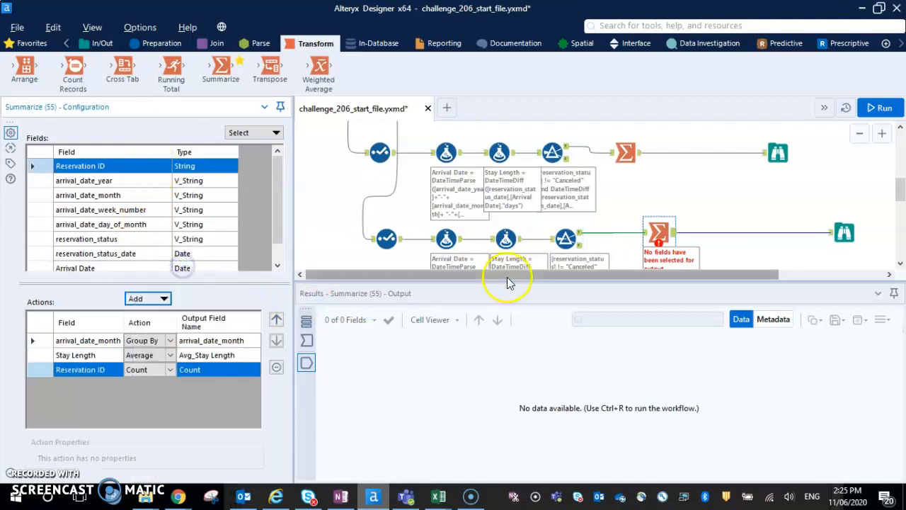
Run the workflow and compare the new branch's summarized results with the provided expected output and the challenge description.
{"action": "left_click", "coordinate": [879, 108]}
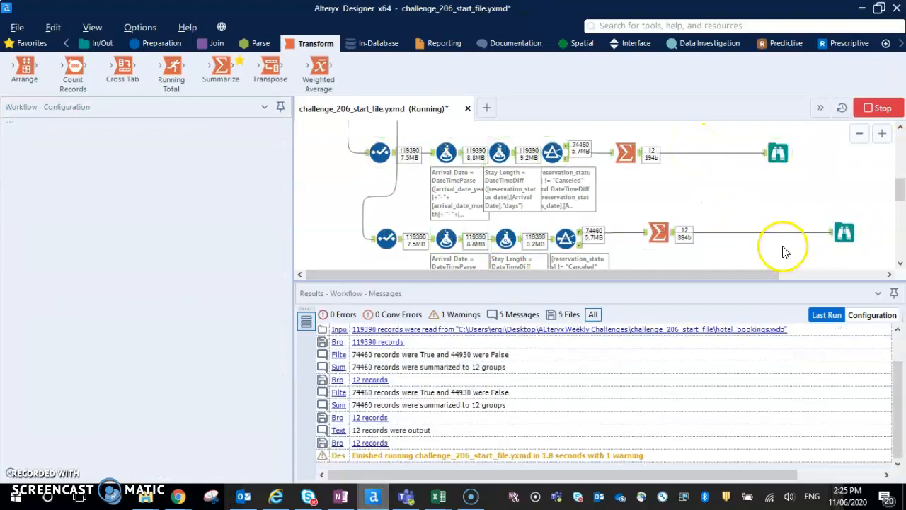
{"action": "left_click", "coordinate": [859, 245]}
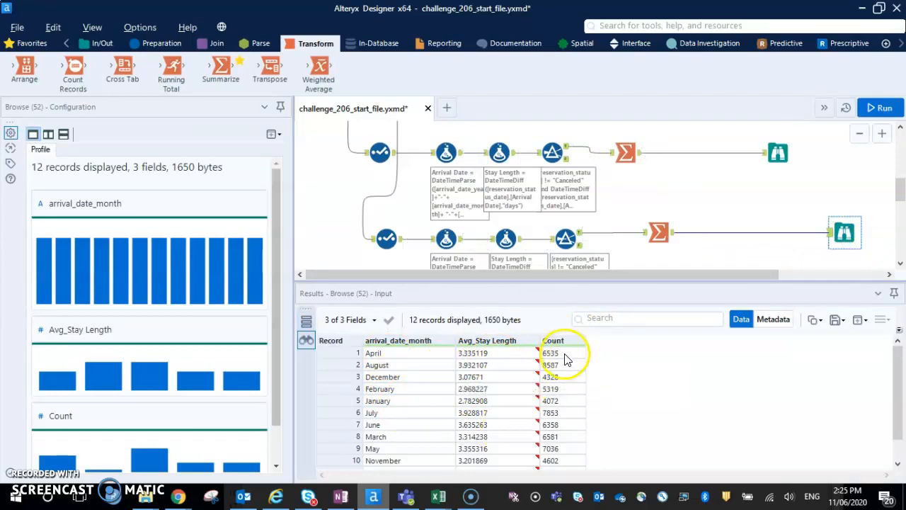
{"action": "scroll", "coordinate": [701, 221], "scroll_direction": "up", "scroll_amount": 2}
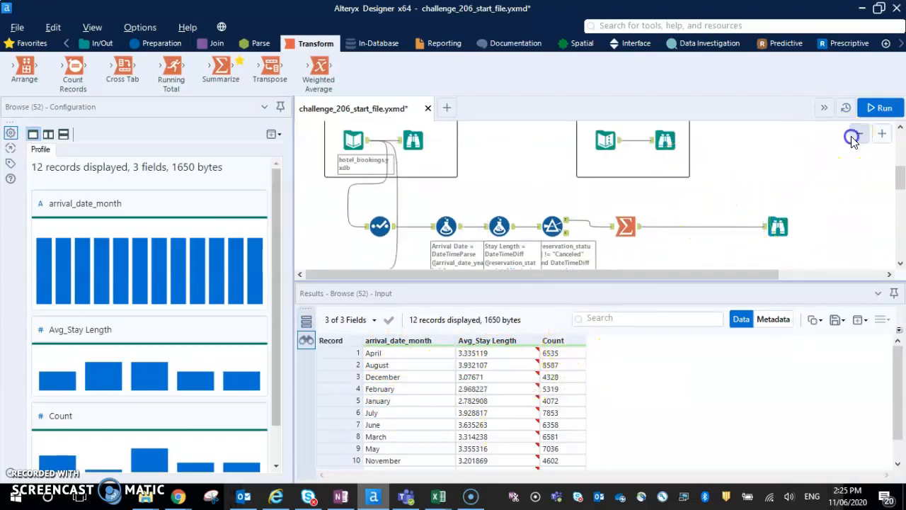
{"action": "left_click", "coordinate": [858, 134]}
{"action": "left_click", "coordinate": [552, 159]}
{"action": "left_click", "coordinate": [677, 270]}
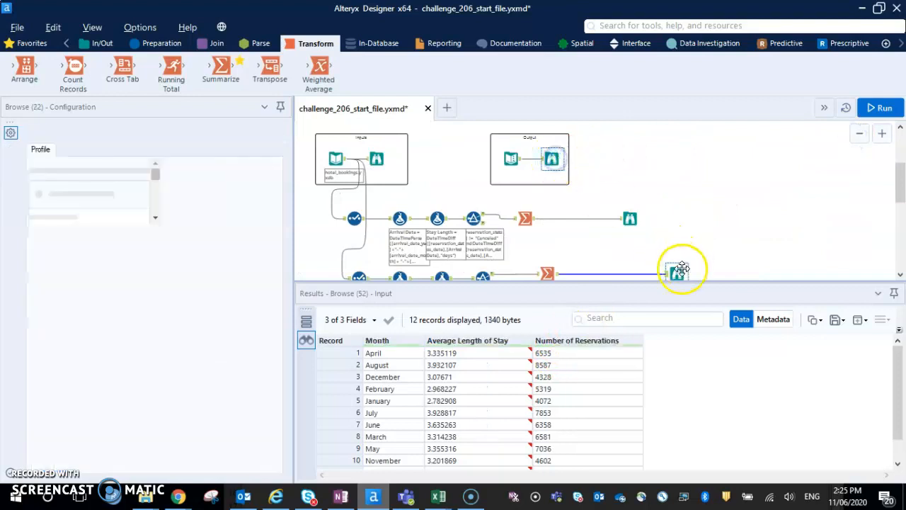
{"action": "left_click", "coordinate": [552, 158]}
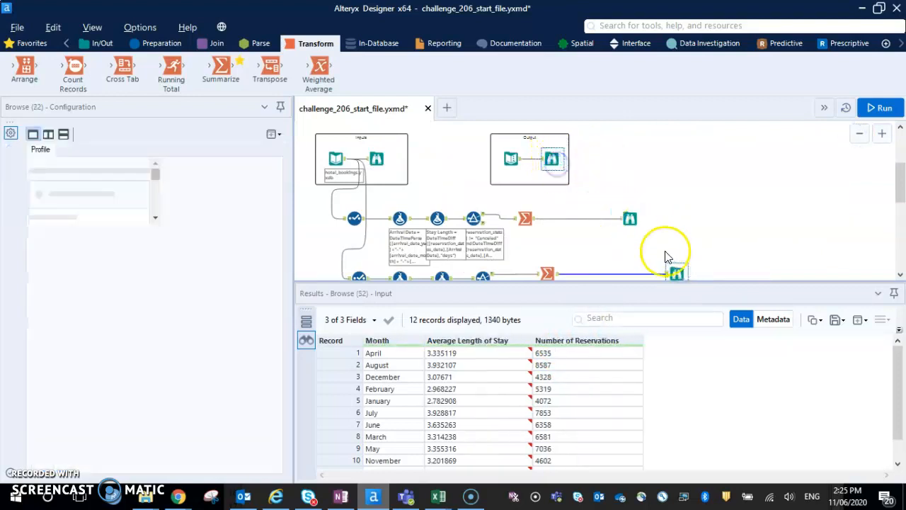
{"action": "left_click", "coordinate": [678, 270]}
{"action": "left_click", "coordinate": [557, 159]}
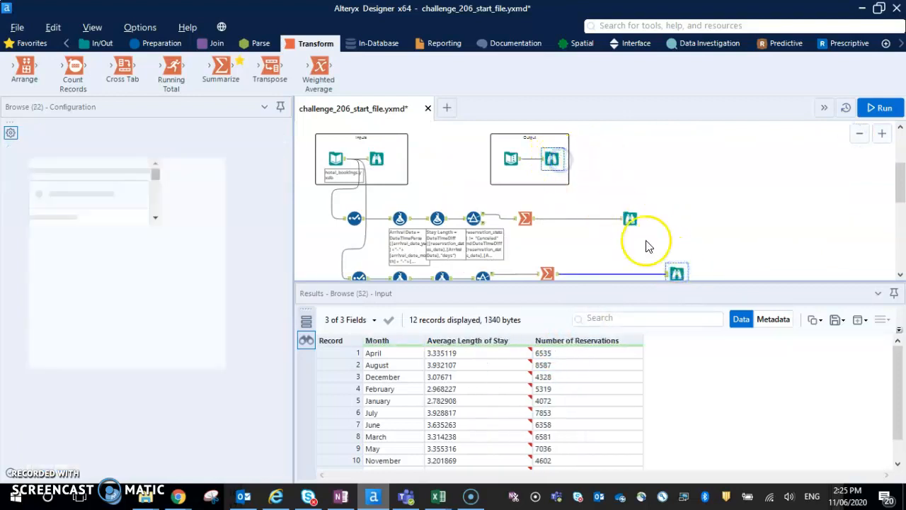
{"action": "left_click", "coordinate": [678, 271]}
{"action": "left_click", "coordinate": [551, 158]}
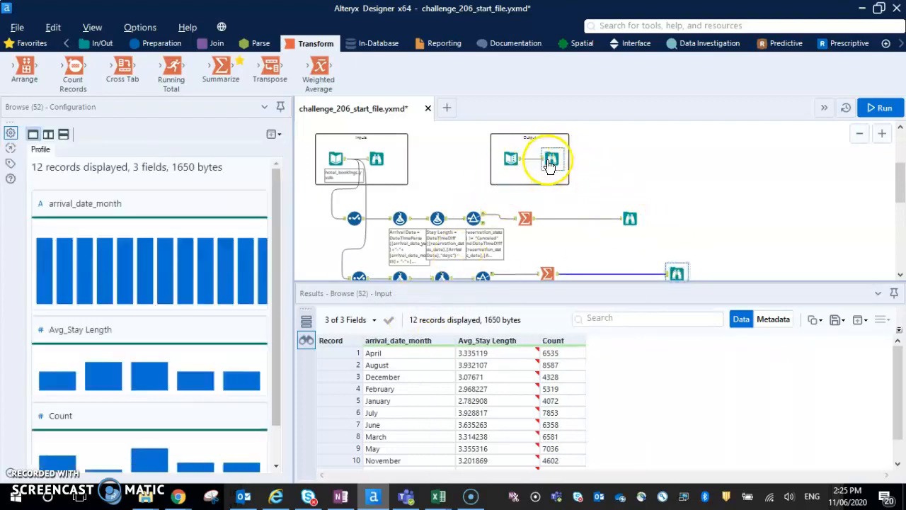
{"action": "left_click", "coordinate": [676, 272]}
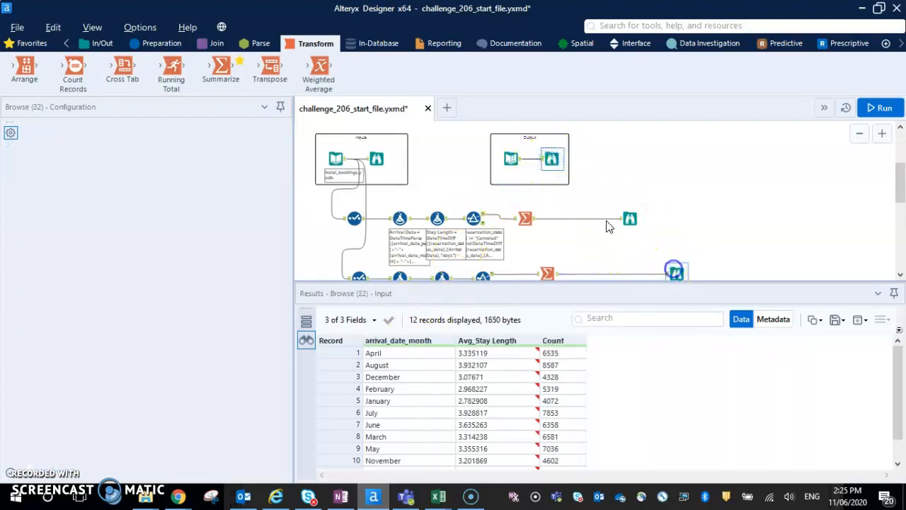
{"action": "left_click", "coordinate": [652, 209]}
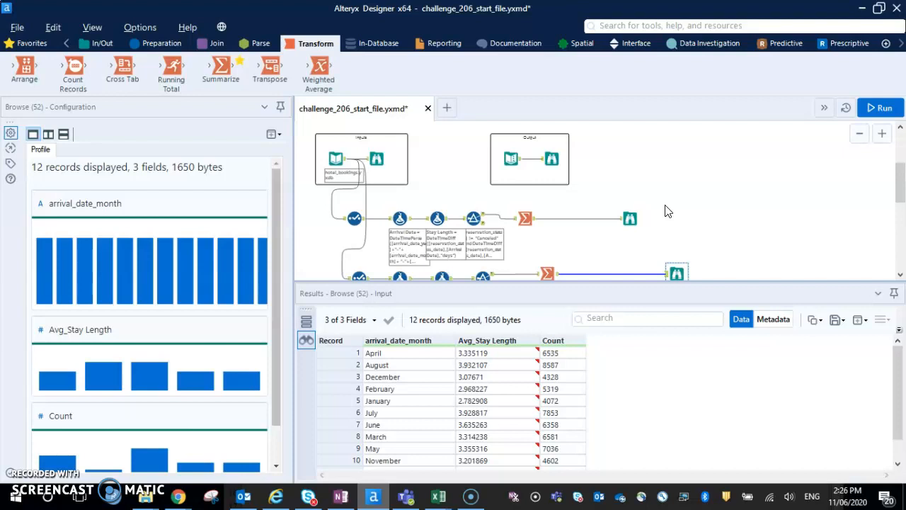
{"action": "scroll", "coordinate": [665, 211], "scroll_direction": "up", "scroll_amount": 3}
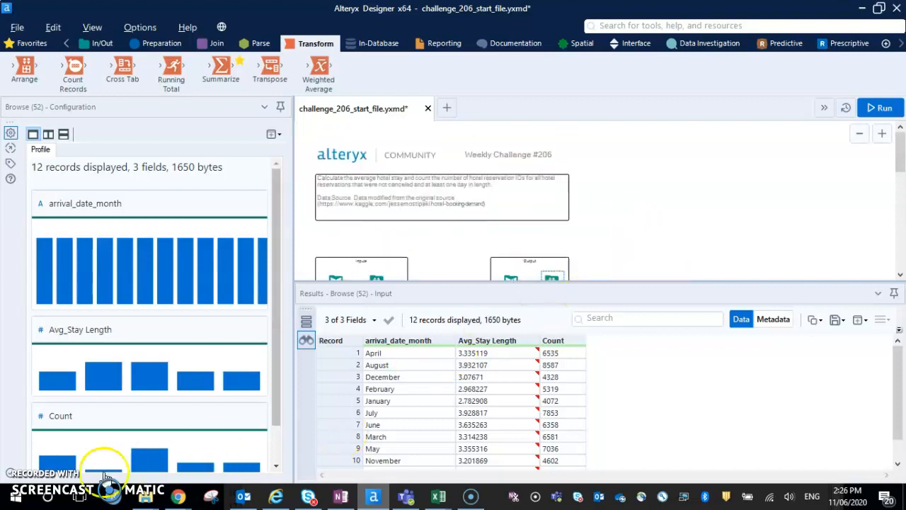